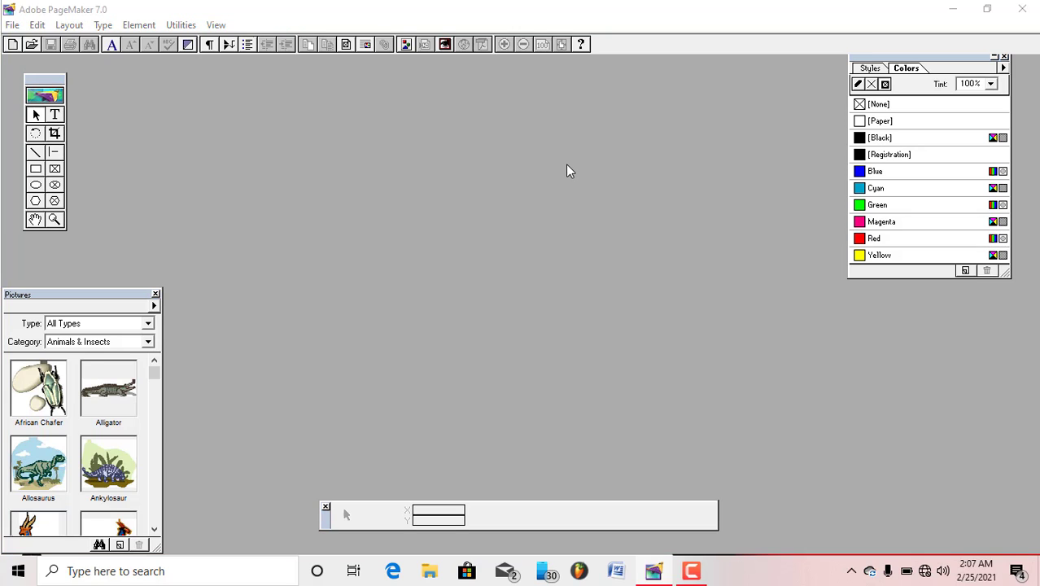
Step: Switch to Microsoft Word to view its blank document, close it, and return to PageMaker
left_click(650, 11)
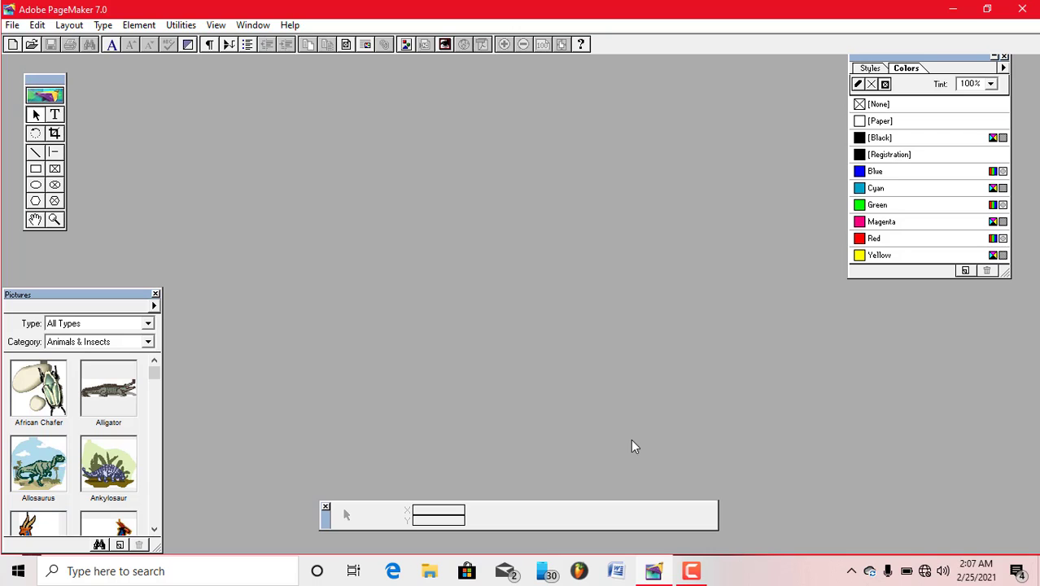
left_click(616, 572)
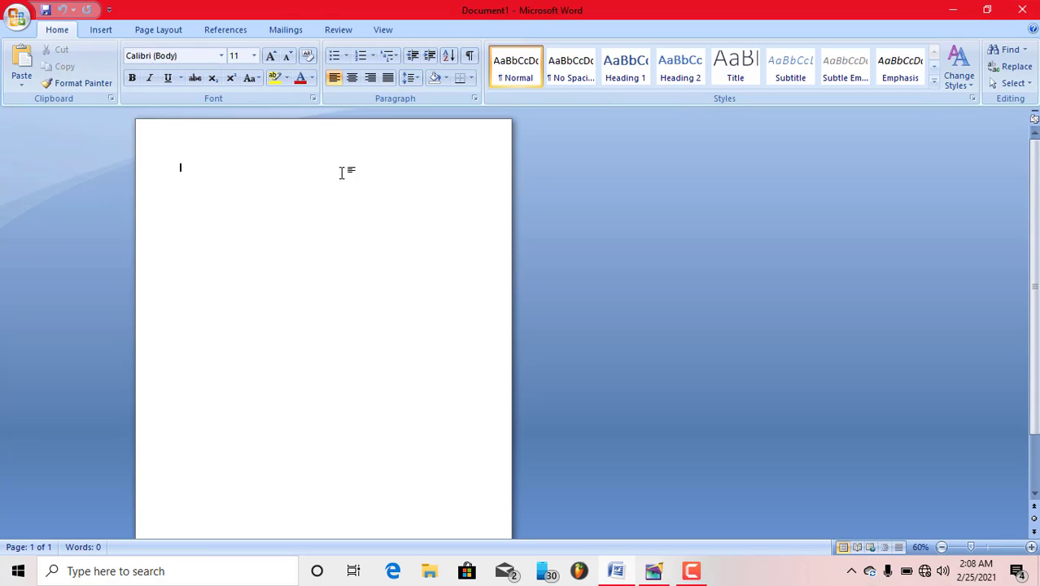
left_click(1024, 13)
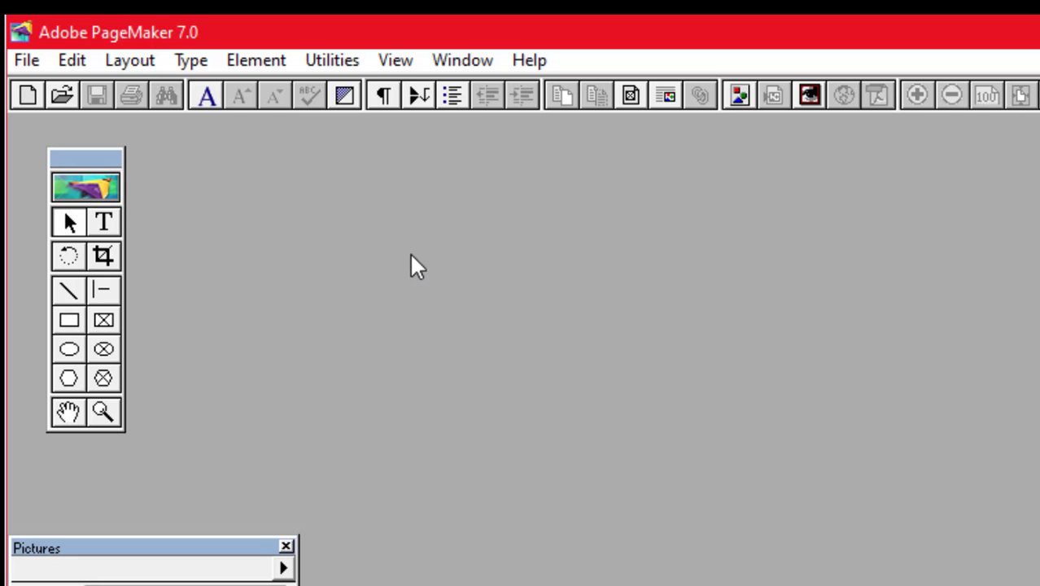
Step: Start a new PageMaker publication and set its page size to A4
left_click(22, 66)
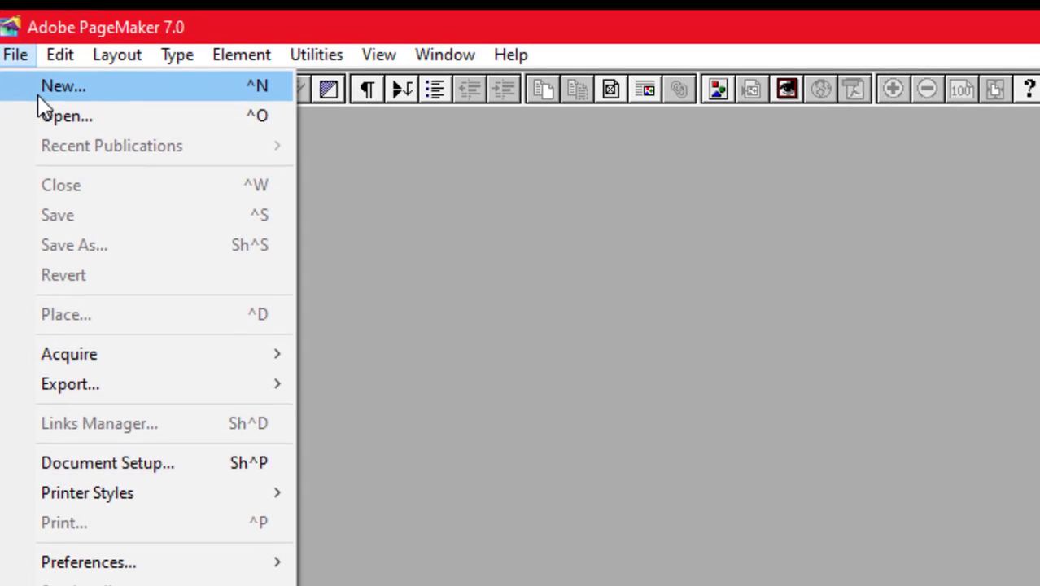
left_click(59, 92)
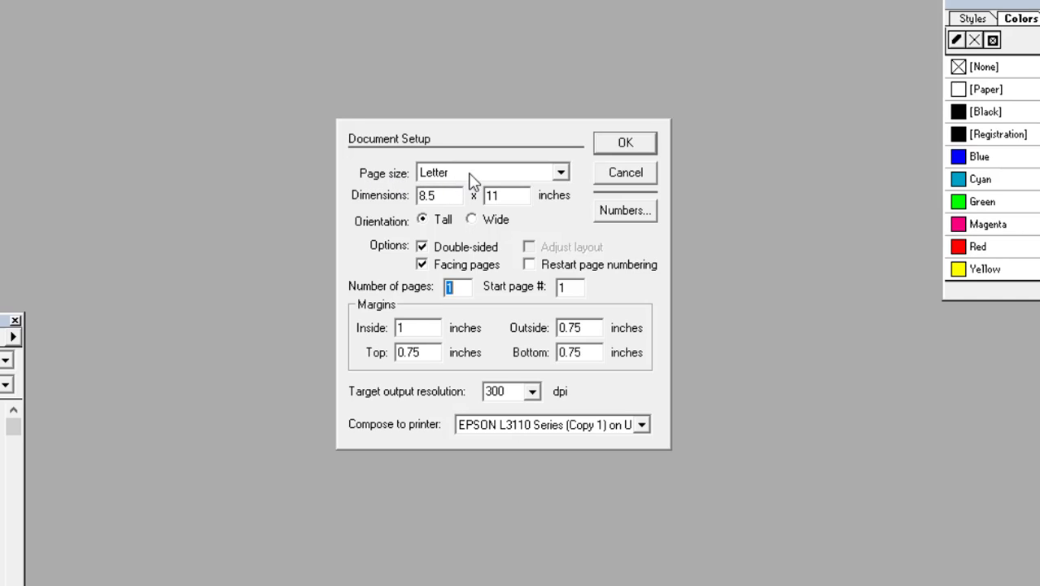
left_click(561, 173)
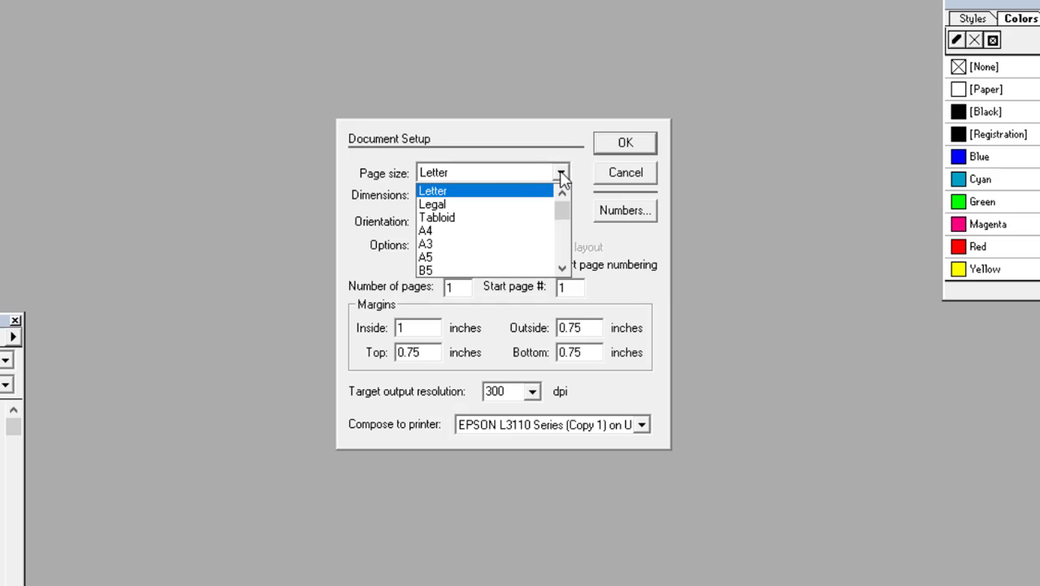
left_click(486, 233)
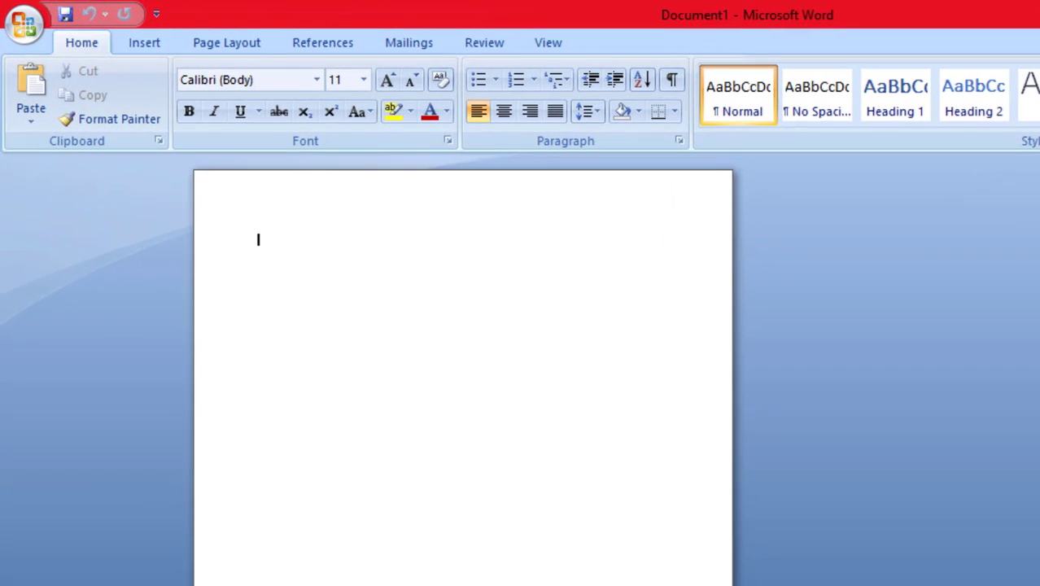
Step: In Microsoft Word, change the blank document's page orientation to Landscape
scroll(521, 366, "up", 2)
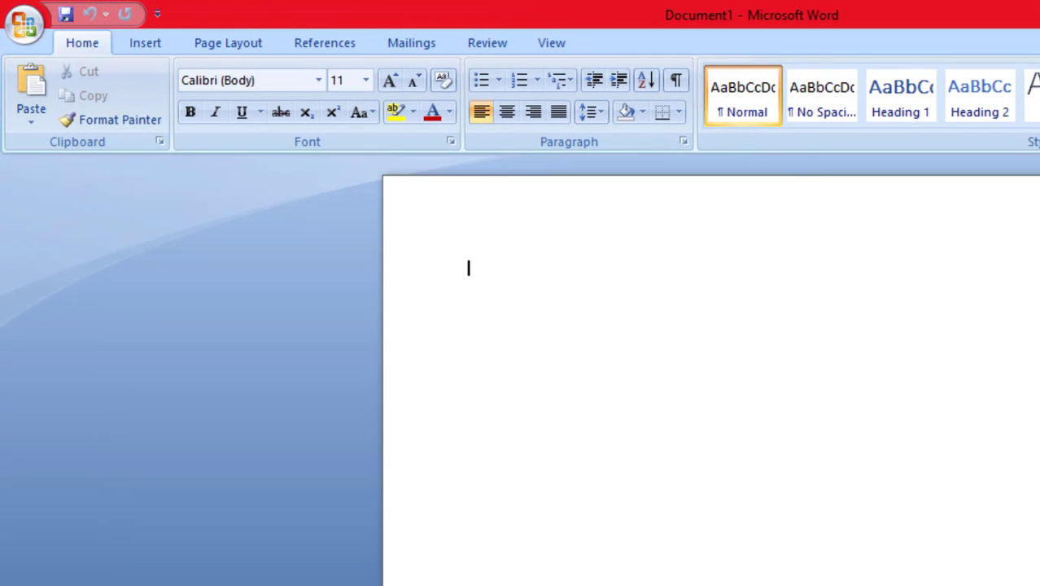
key("super+c")
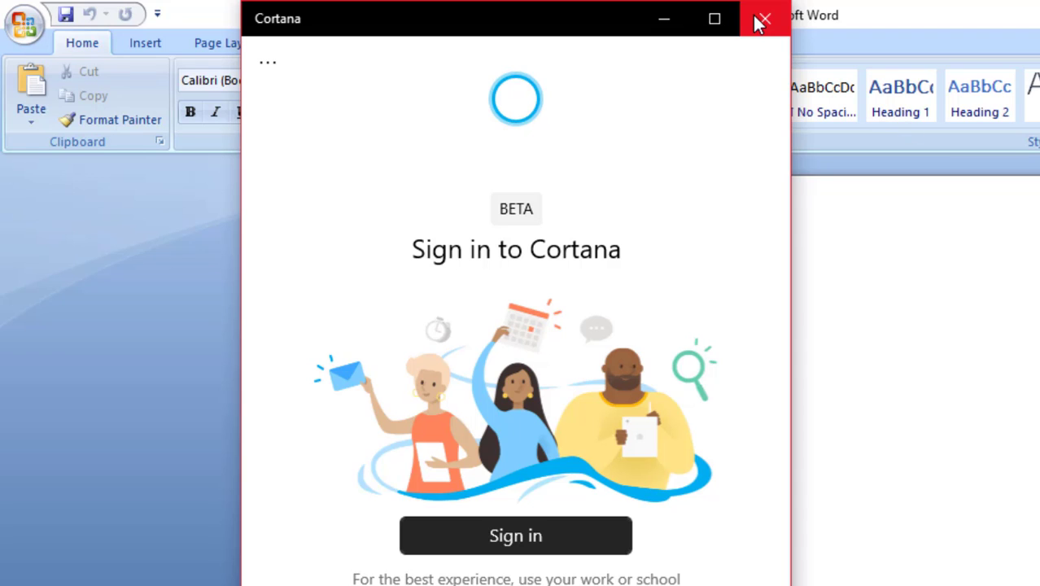
left_click(663, 22)
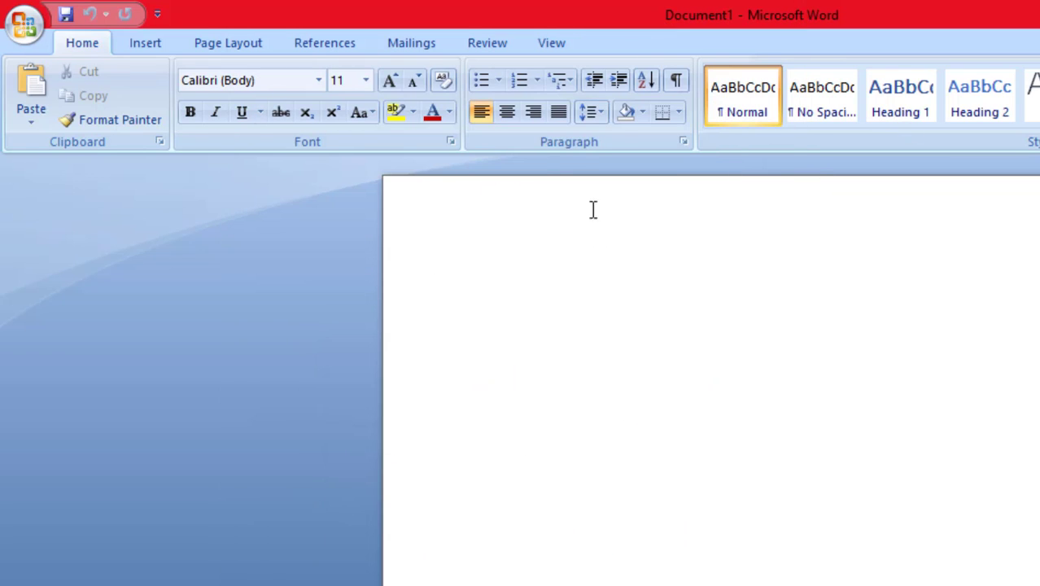
left_click(239, 34)
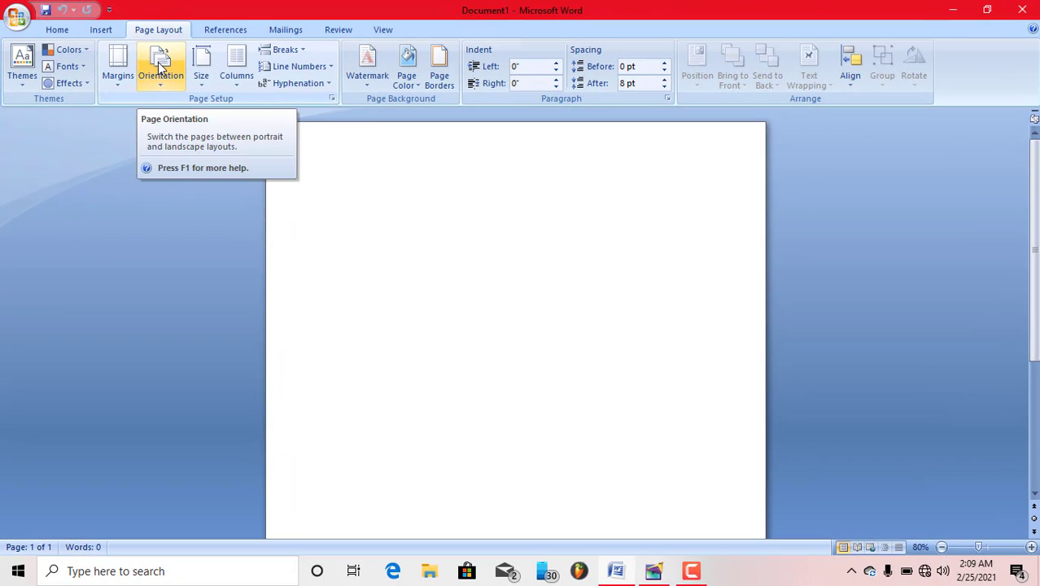
left_click(231, 82)
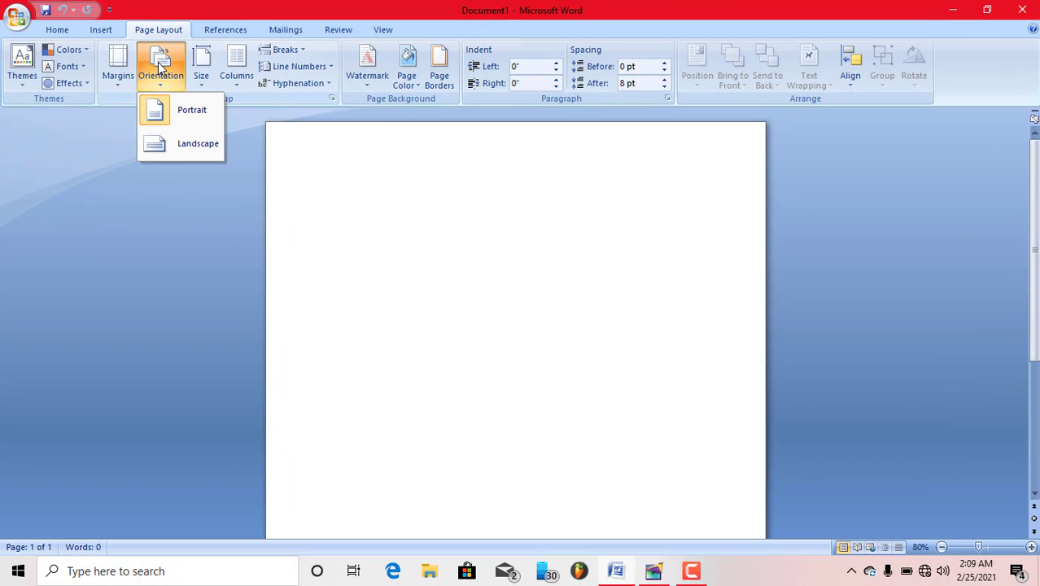
left_click(180, 141)
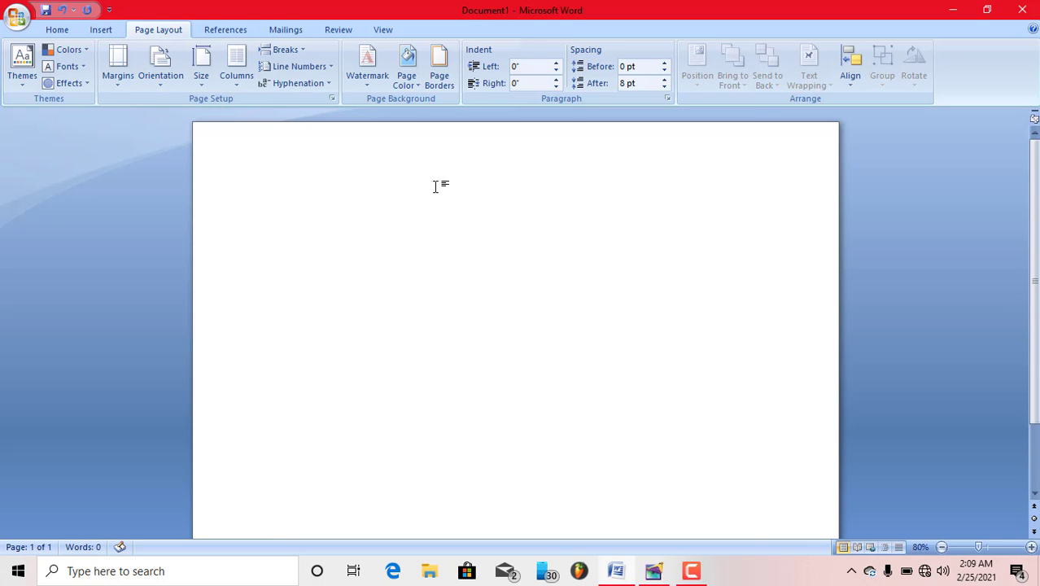
Step: Back in PageMaker, try the Wide orientation, set it back to Tall, and create the A4 publication
left_click(655, 572)
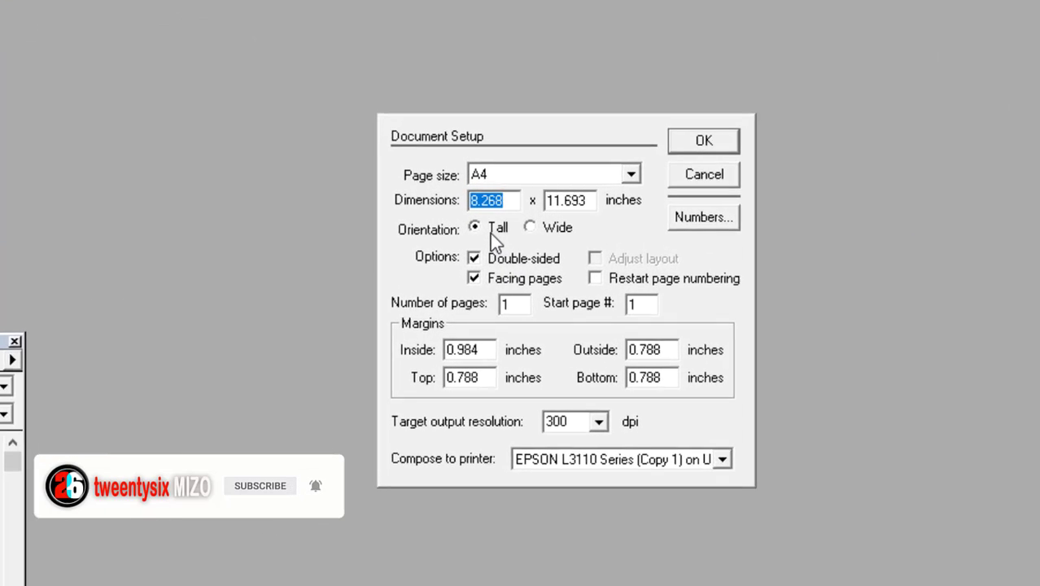
left_click(549, 230)
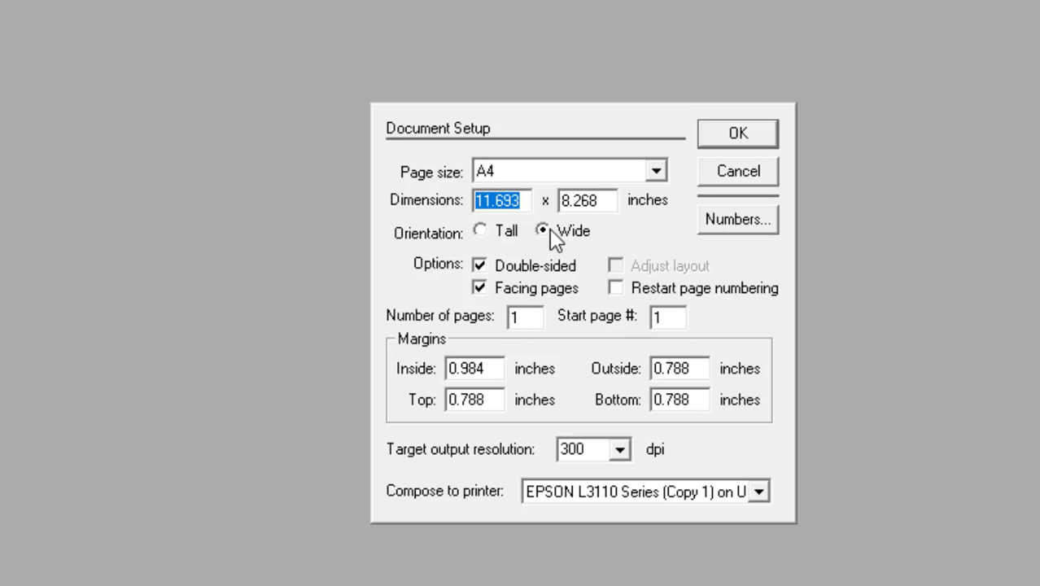
left_click(500, 236)
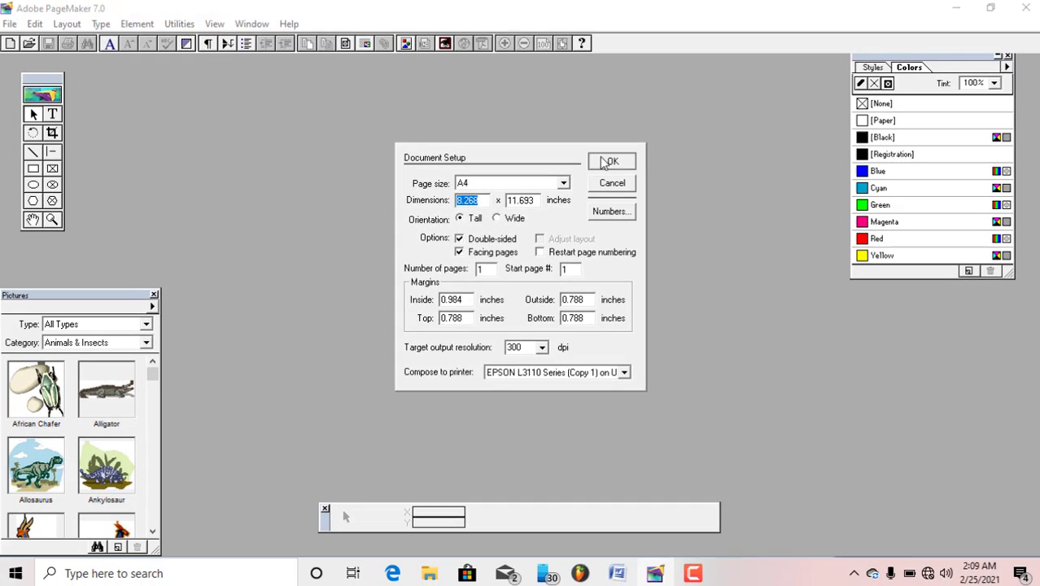
left_click(610, 162)
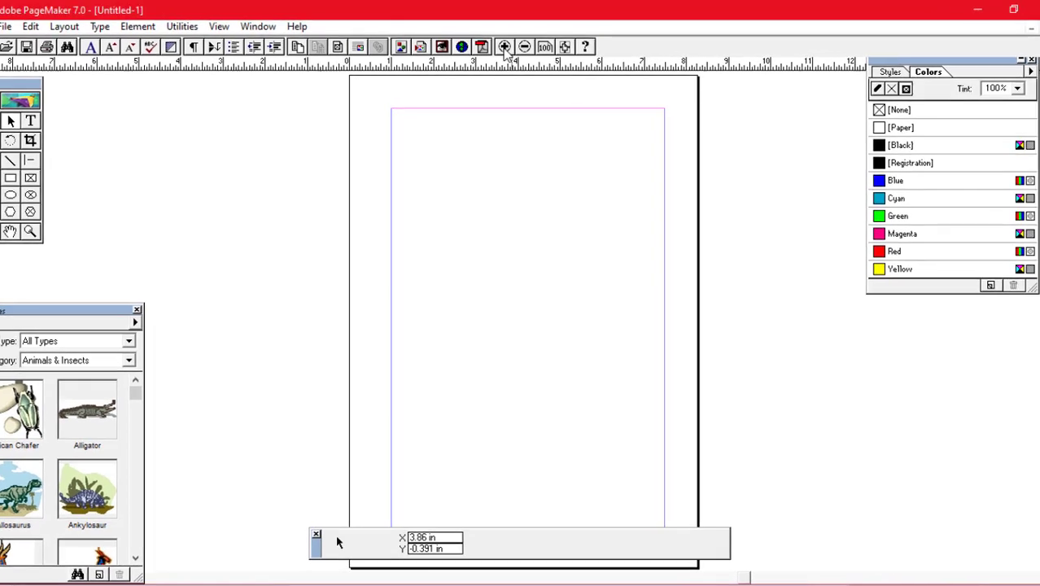
Step: Examine the blank page at several magnifications by zooming in and out
left_click(507, 75)
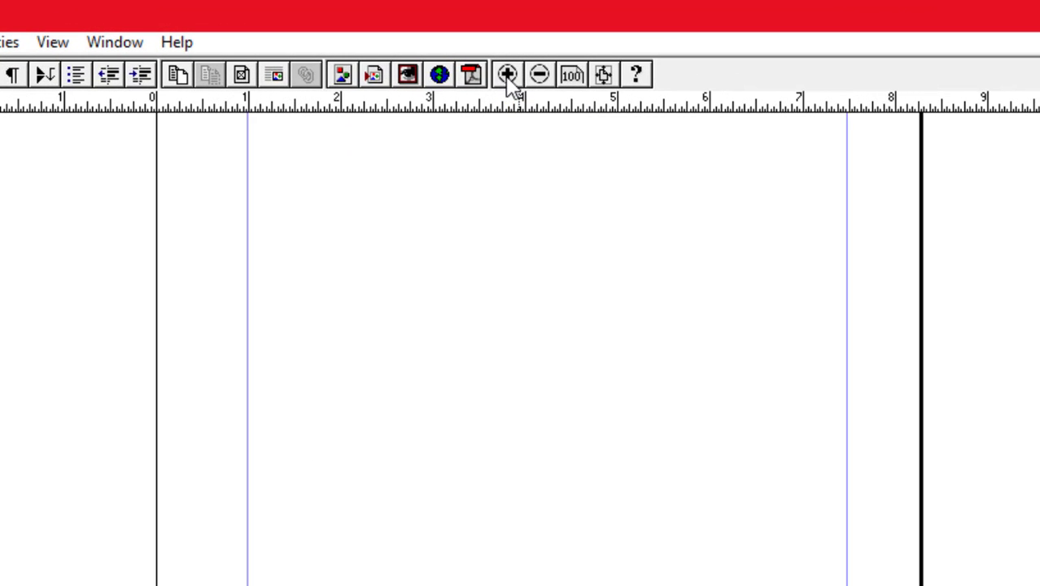
left_click(507, 74)
left_click(507, 75)
left_click(507, 75)
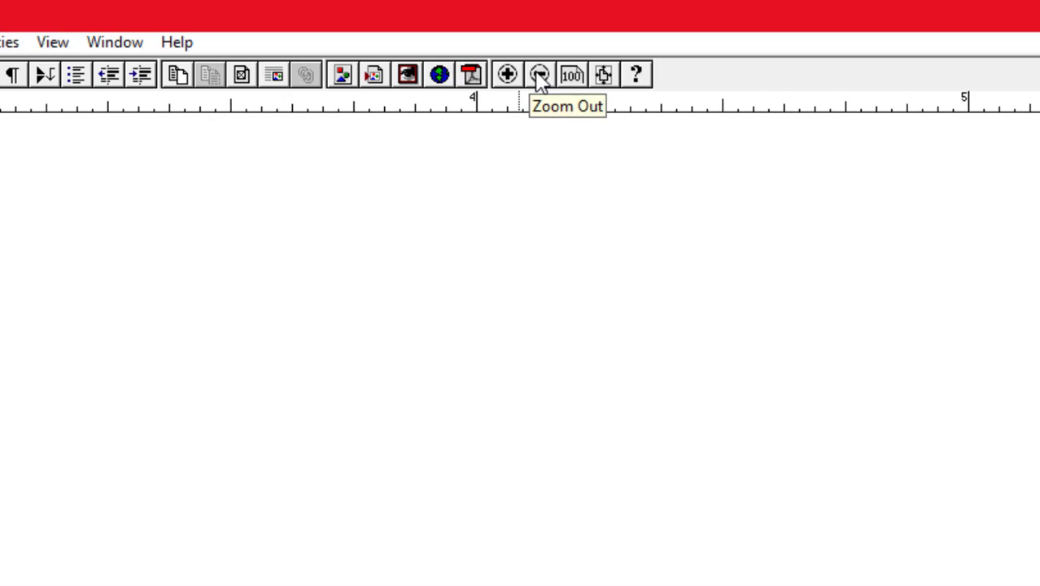
left_click(540, 74)
left_click(540, 75)
left_click(539, 75)
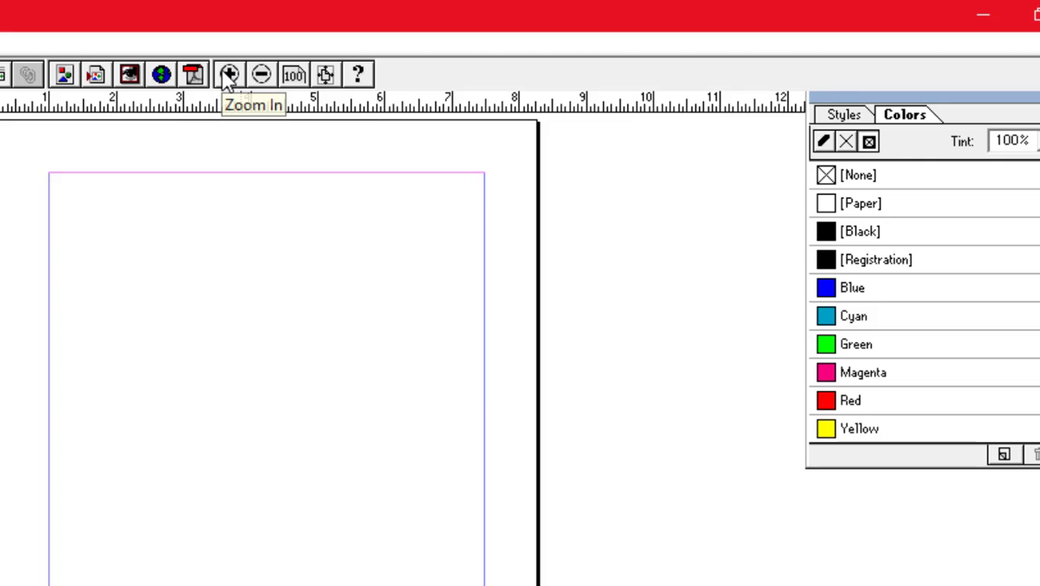
left_click(231, 74)
left_click(231, 75)
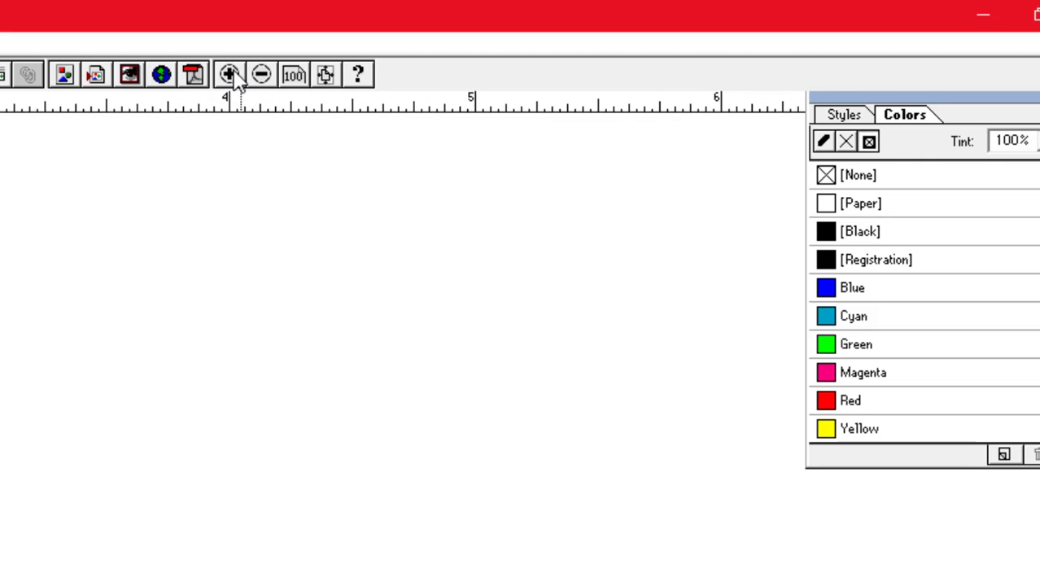
left_click(263, 75)
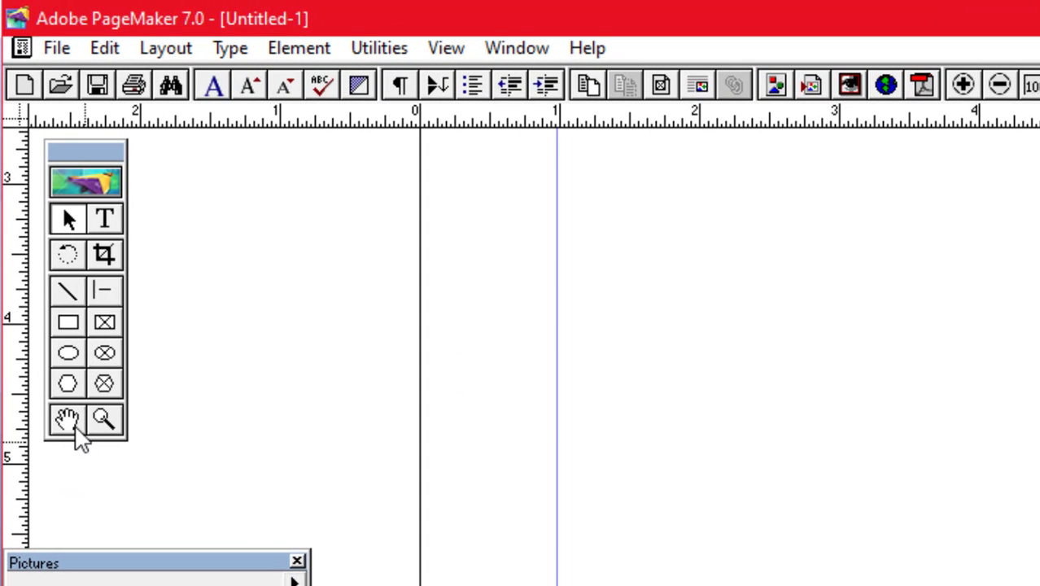
Step: Pan the page around the window with the Hand tool, and again with the Pointer tool active
left_click(77, 429)
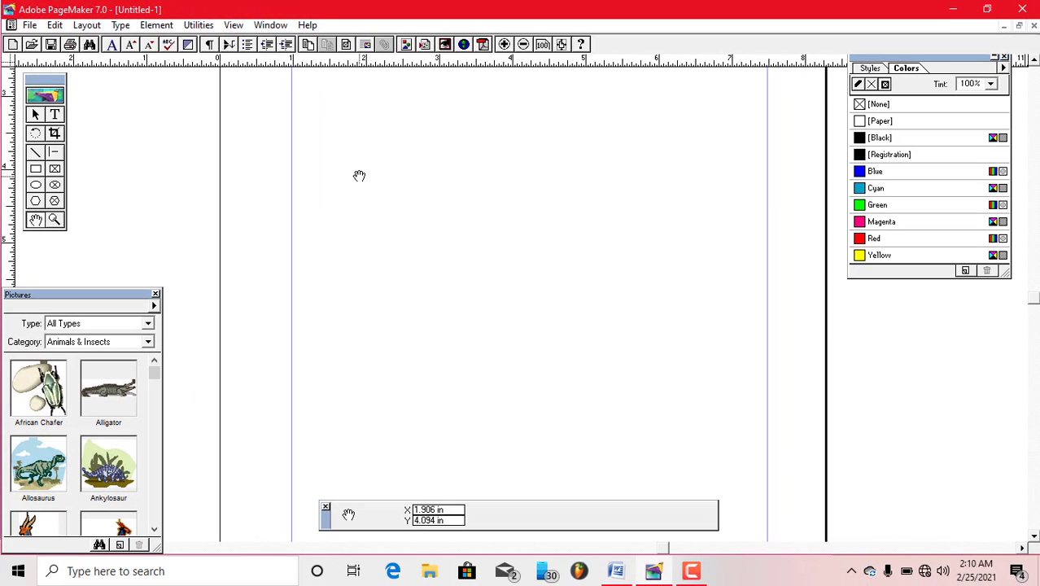
left_click_drag(355, 185, 363, 261)
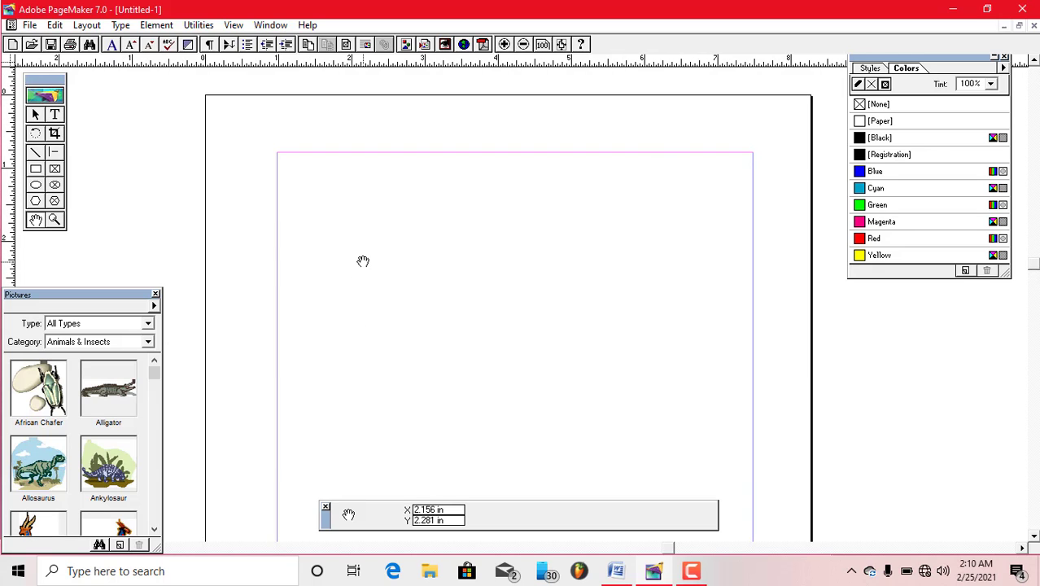
left_click_drag(370, 300, 392, 311)
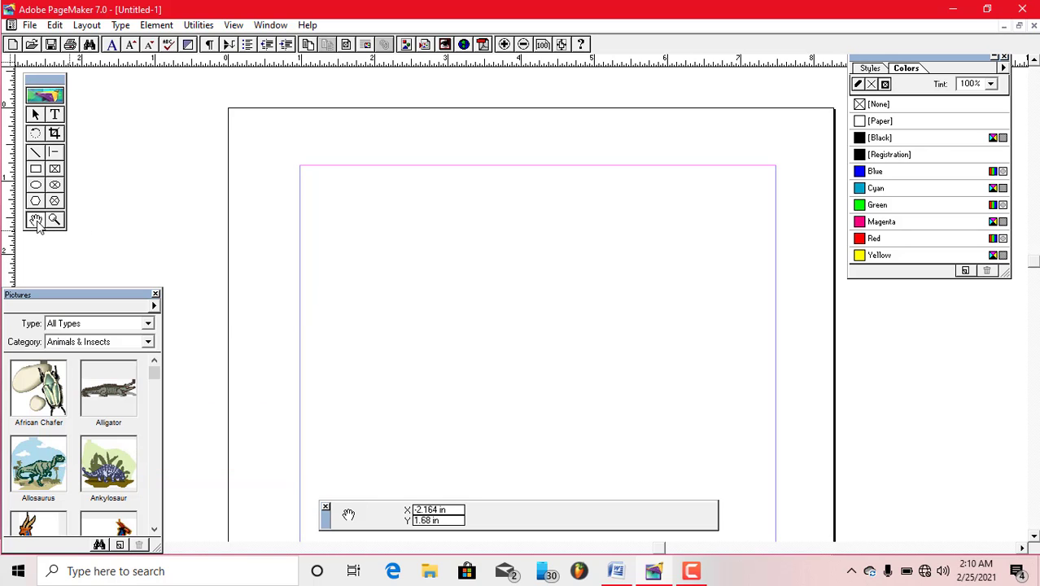
left_click(36, 115)
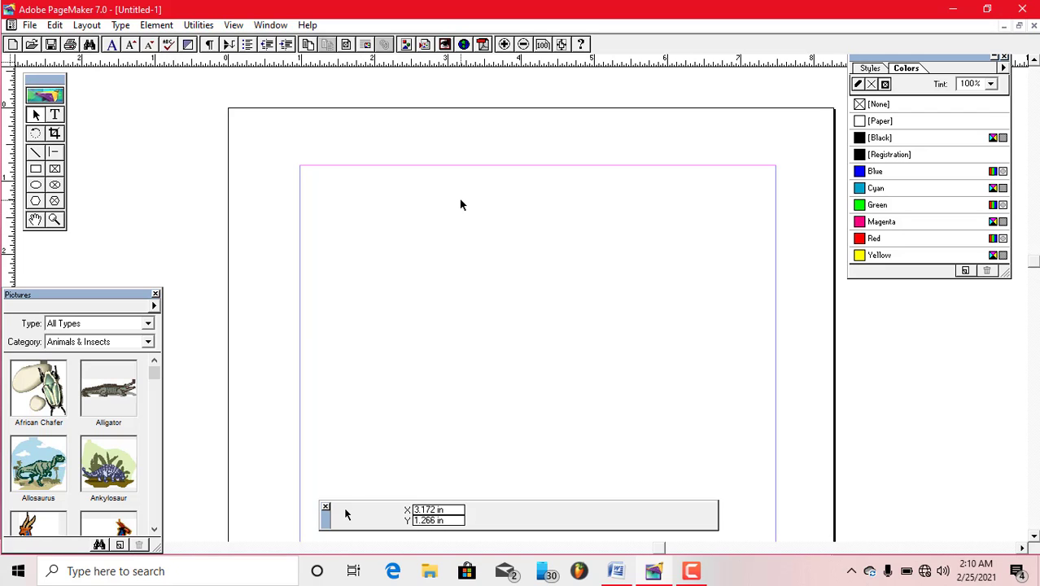
left_click_drag(460, 204, 460, 332)
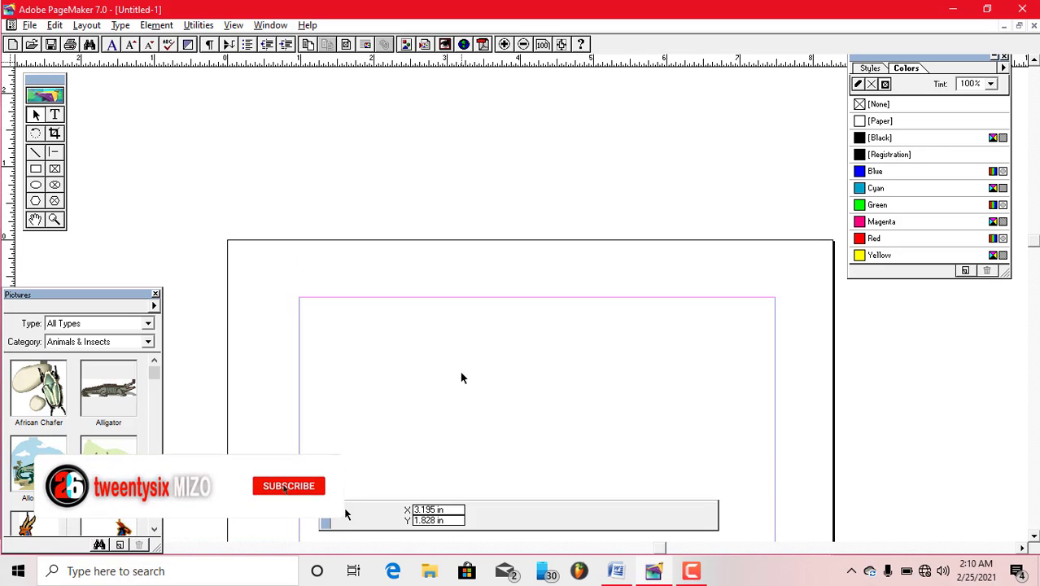
left_click_drag(461, 377, 471, 216)
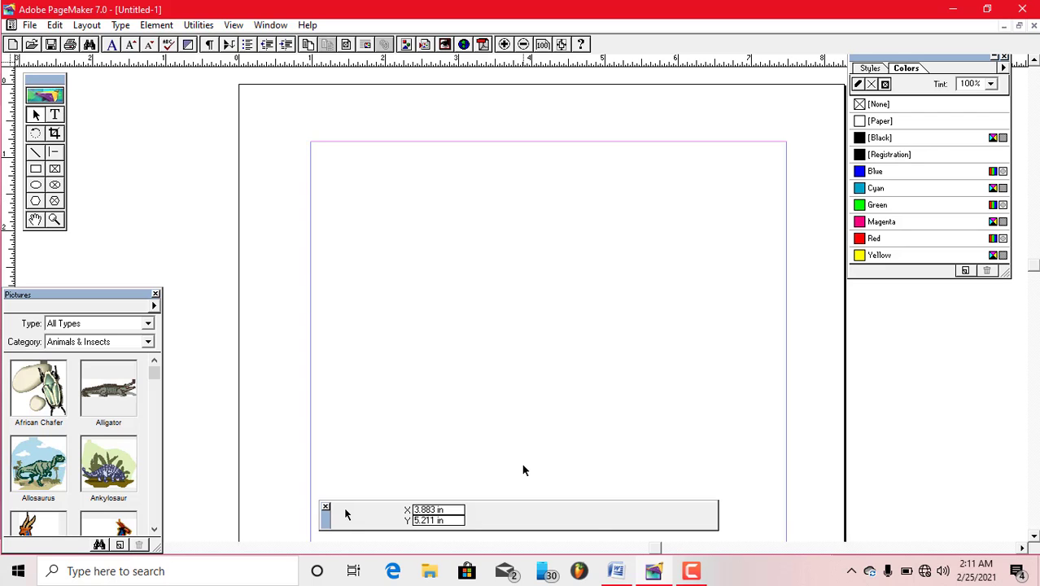
Step: In Microsoft Word, enter the sample text "jhhjgkljljohg" on the blank page and return to PageMaker
left_click(615, 572)
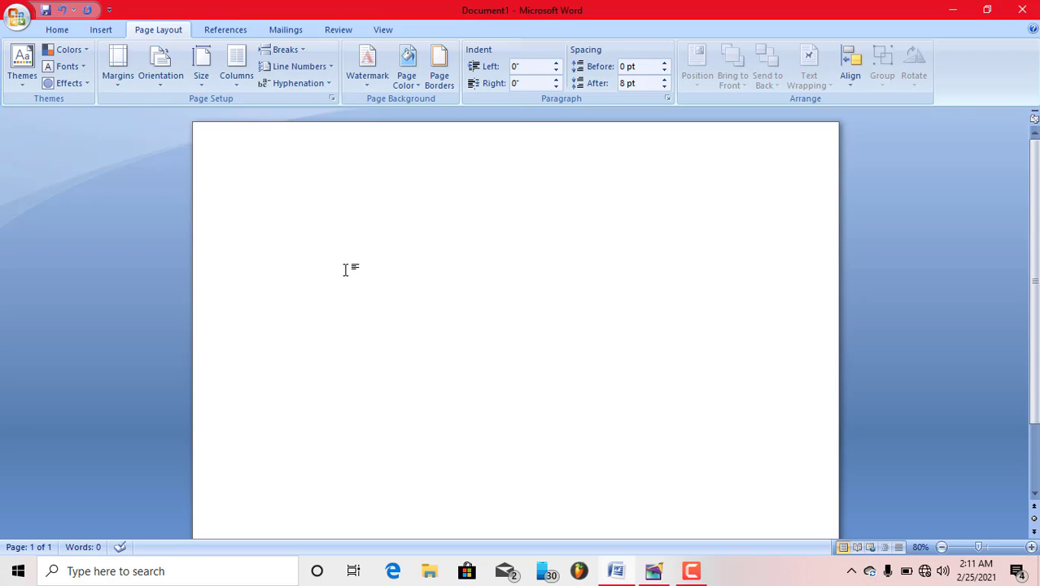
type("jhhjgkljljohg")
left_click(948, 10)
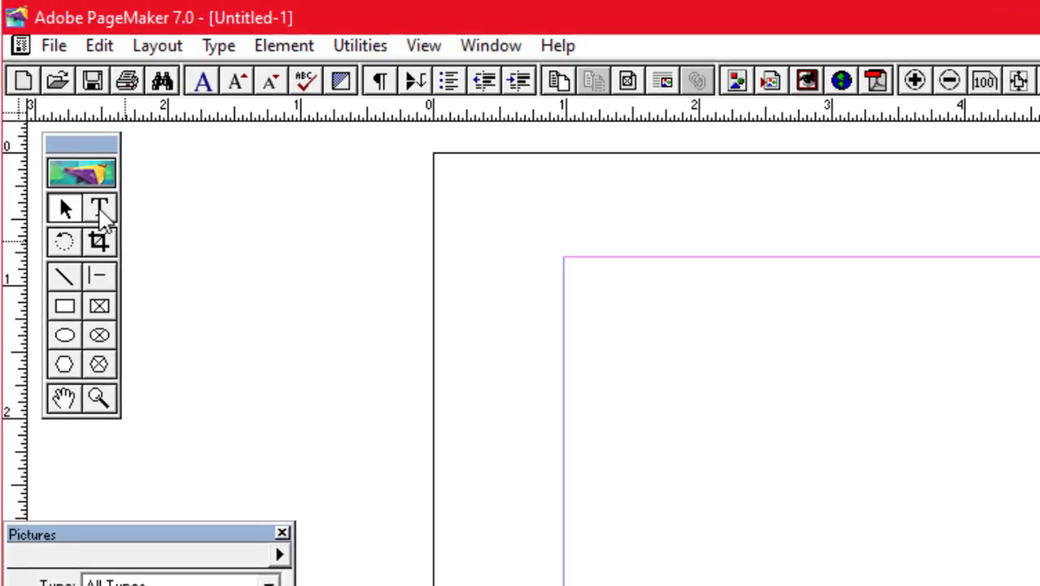
Step: Create a text block spanning the margins at the page's top and enter "kjggfdvsy hgddyghh dydgh dytdhgf ff gg, kh ihojoi ohkhuhojpi"
left_click(99, 210)
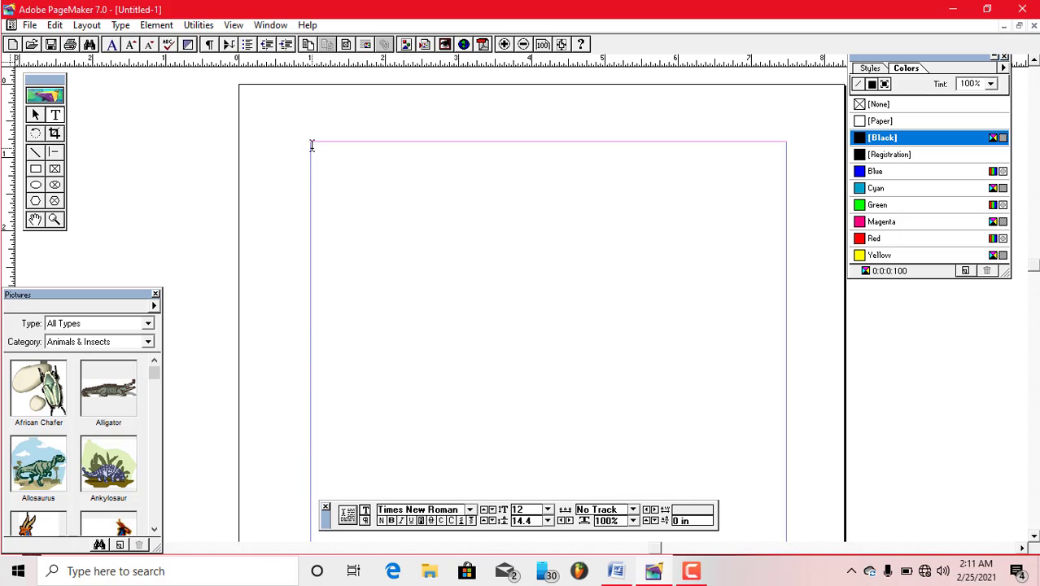
left_click_drag(311, 147, 787, 180)
type("kjggfdvsy hgddyghh")
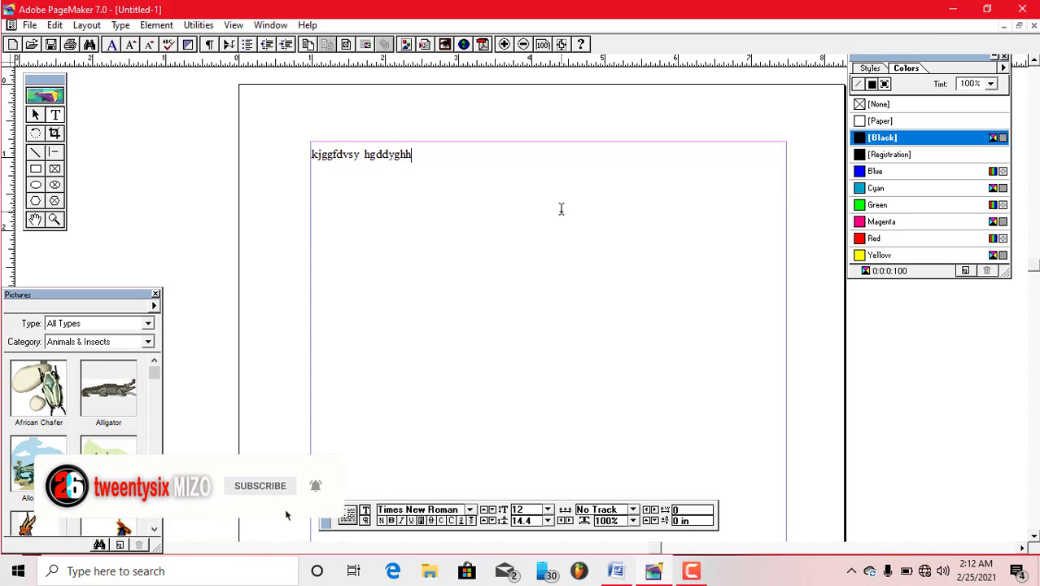
type(" dydgh")
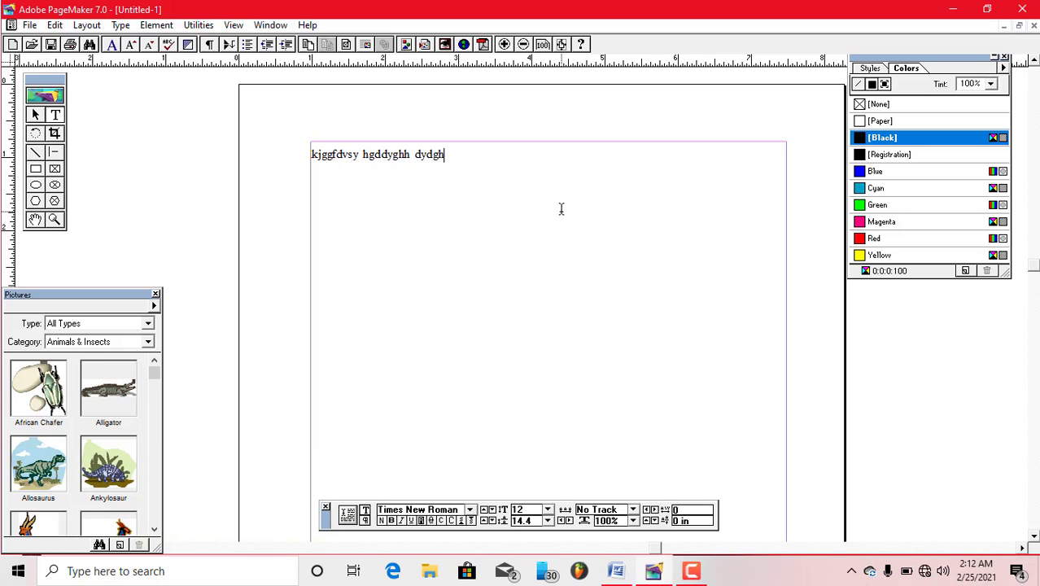
type(" dytdhgf ff gg, ")
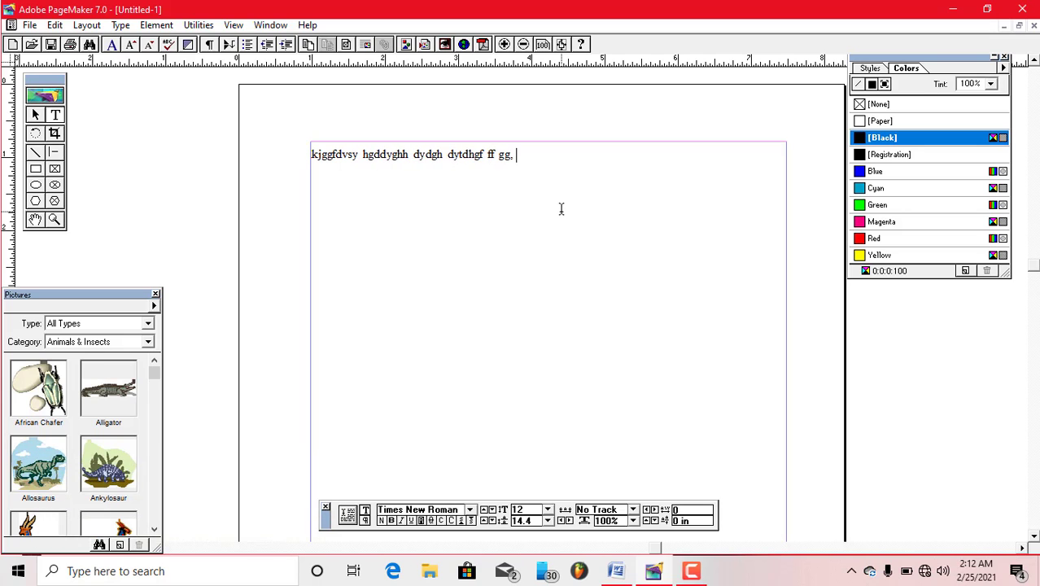
type("kh ihojoi ohkhuhojpi")
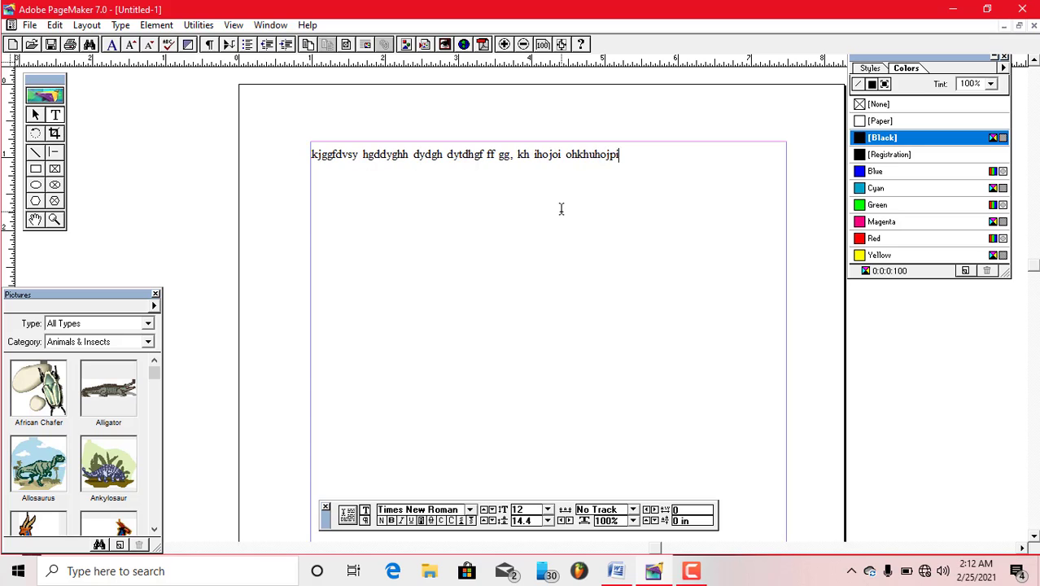
Step: Extend the text block with more filler text, from "j ho ih lkhog uigkj kjh" through "ihohlnlk n n oi;ih"
type("j ho ih lkhog uigkj kjh ")
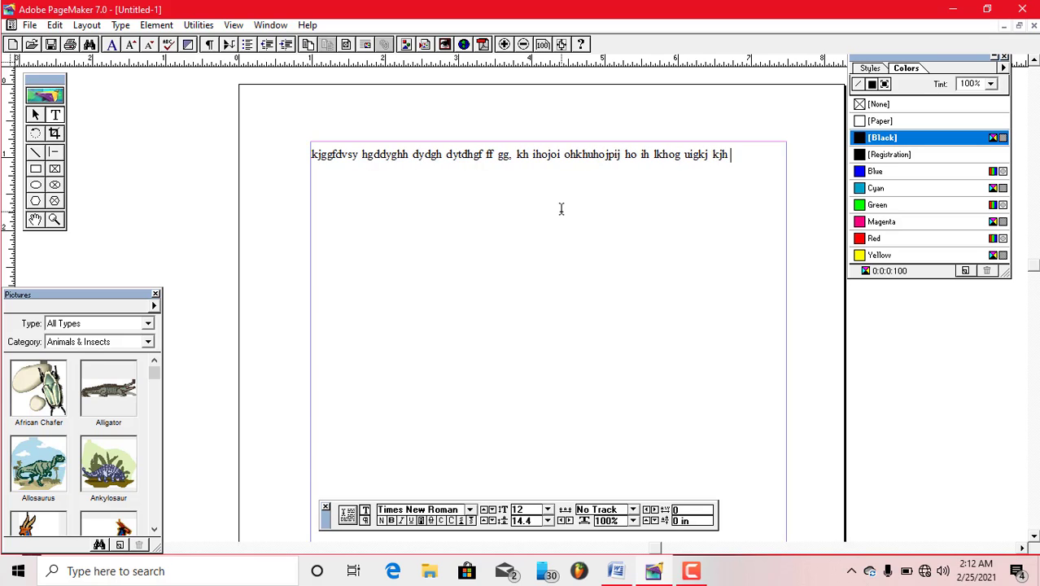
type("ho hio hl h nbkjhu")
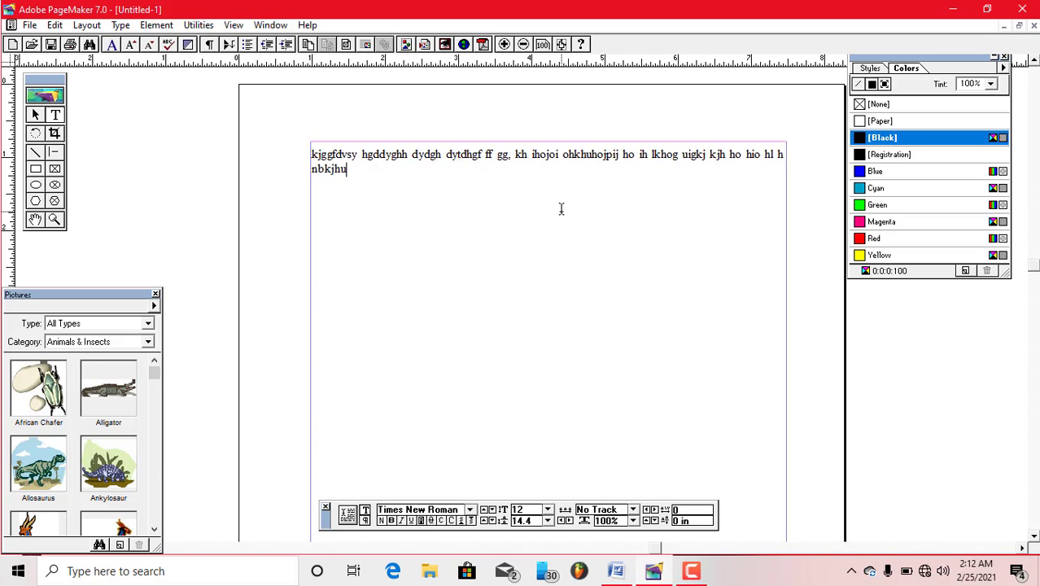
type(" knn oh olkno non o")
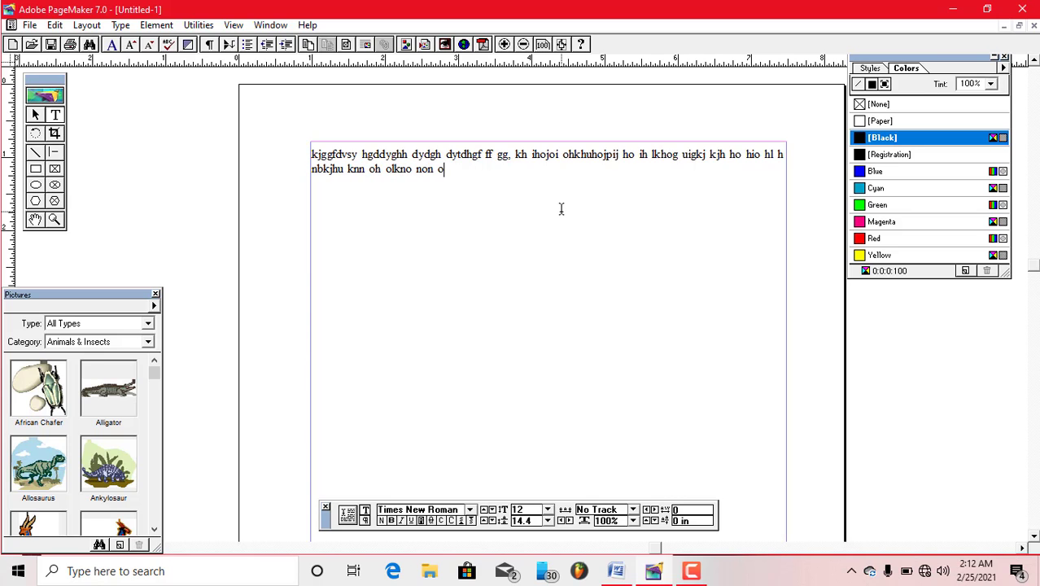
type("ohnohohoghoh ohkllnlk noi nlnlkno ihohln")
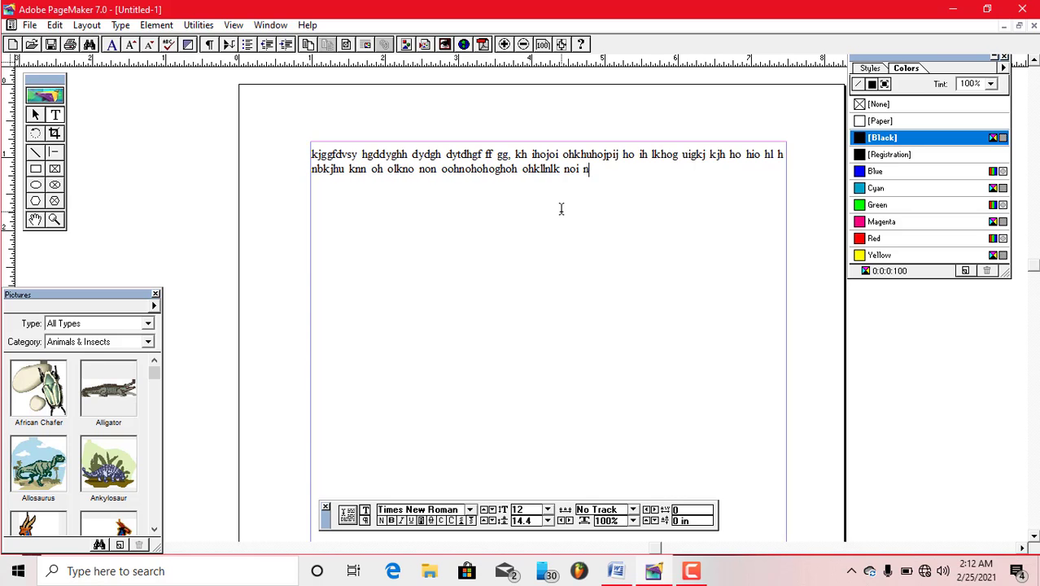
type("lk  n  n oi;ih")
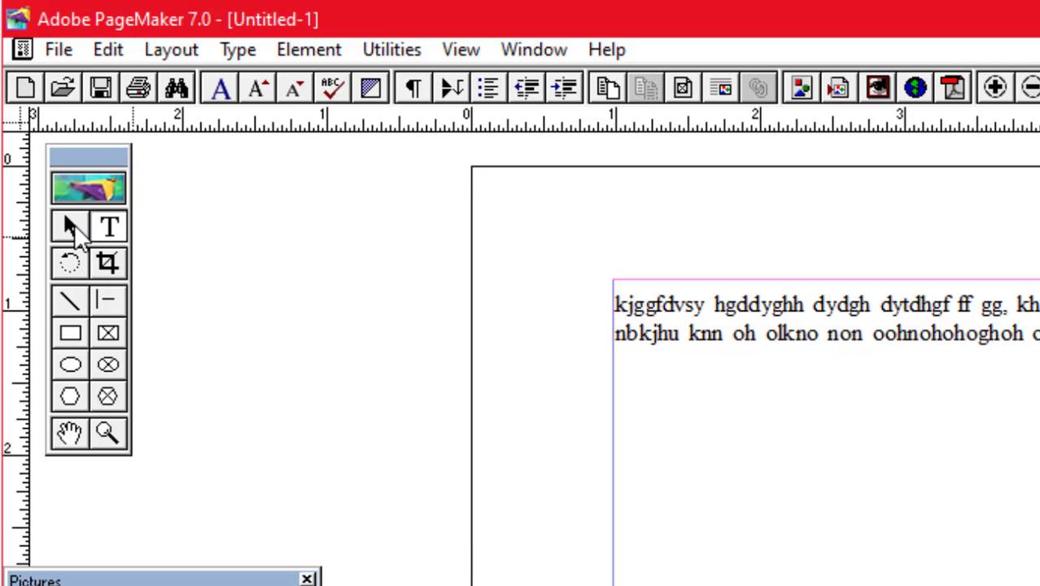
Step: Move the text block down the page with the Pointer tool and narrow it to about 2.06 in wide
left_click(72, 226)
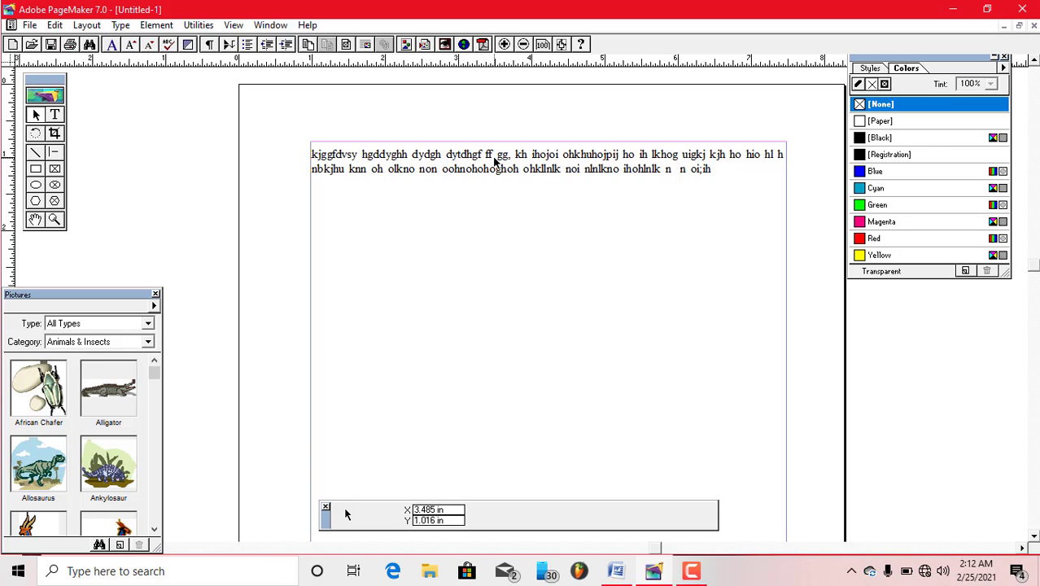
left_click_drag(494, 158, 495, 293)
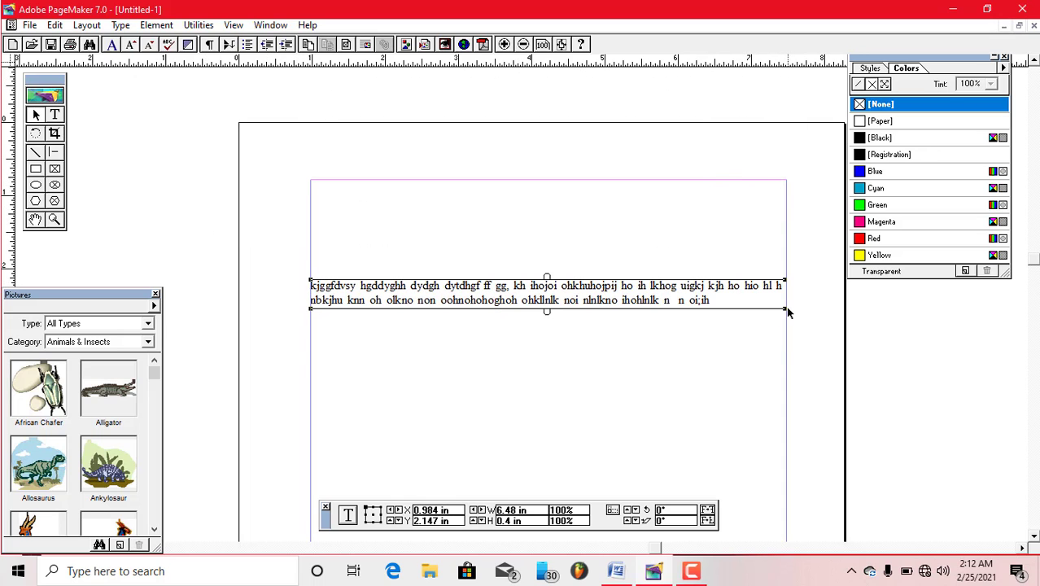
left_click_drag(786, 310, 481, 421)
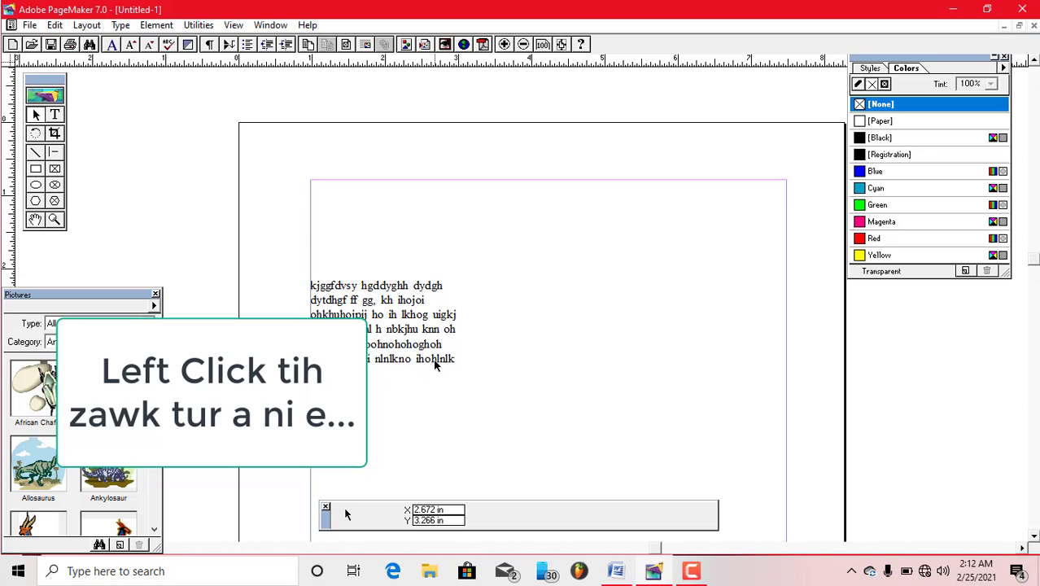
Step: Widen the text block to about 6.56 in and move it back up to the page's top margin
left_click(424, 332)
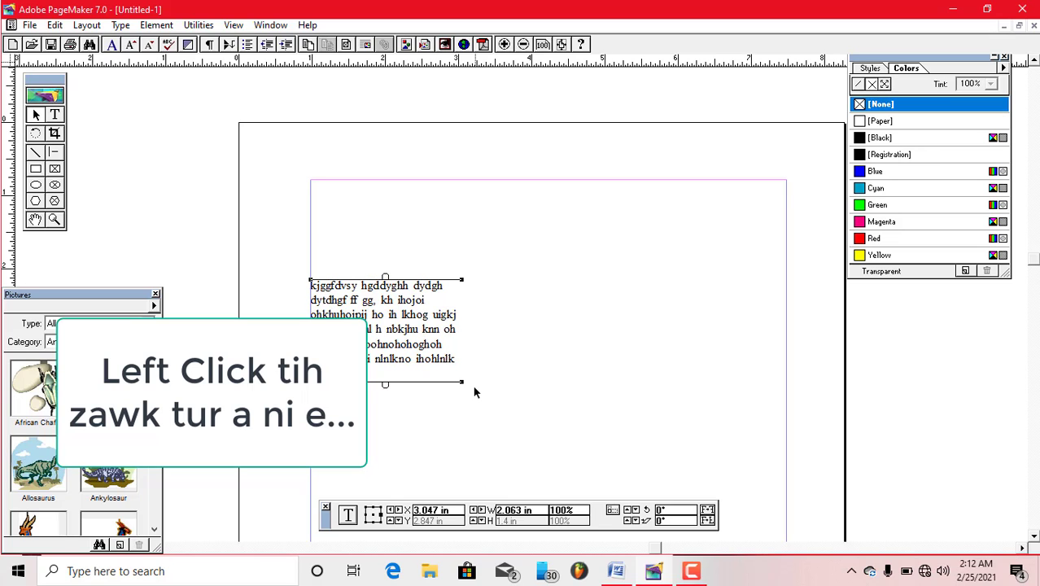
left_click_drag(462, 382, 791, 353)
left_click_drag(709, 299, 710, 203)
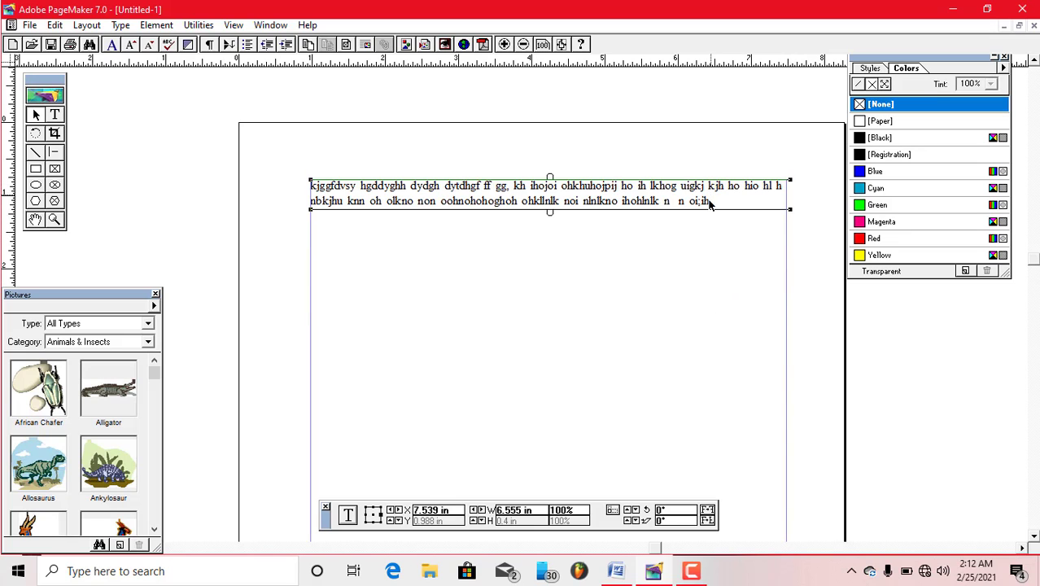
Step: Switch to Microsoft Word, try to move the sample text freely on the page, and return to PageMaker
left_click(615, 573)
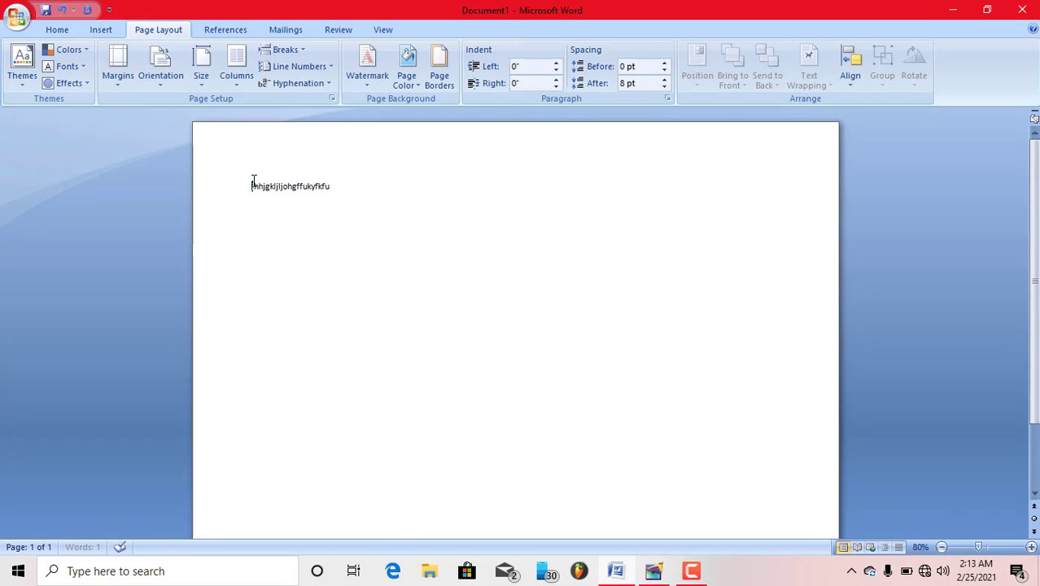
left_click_drag(251, 183, 291, 197)
left_click(291, 196)
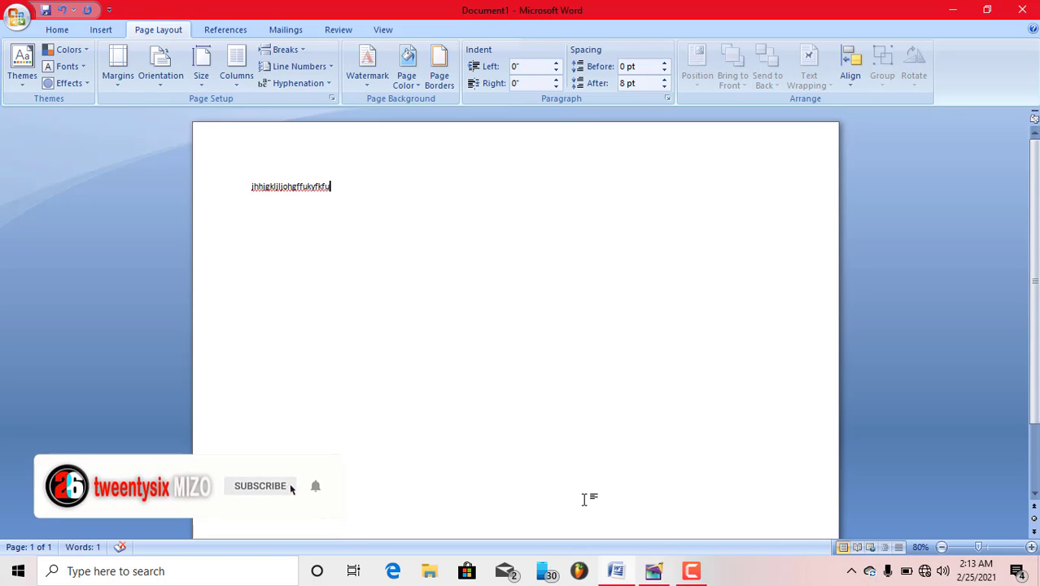
left_click(658, 575)
mouse_move(498, 201)
left_mouse_down()
mouse_move(512, 240)
mouse_move(530, 252)
mouse_move(497, 203)
left_mouse_up()
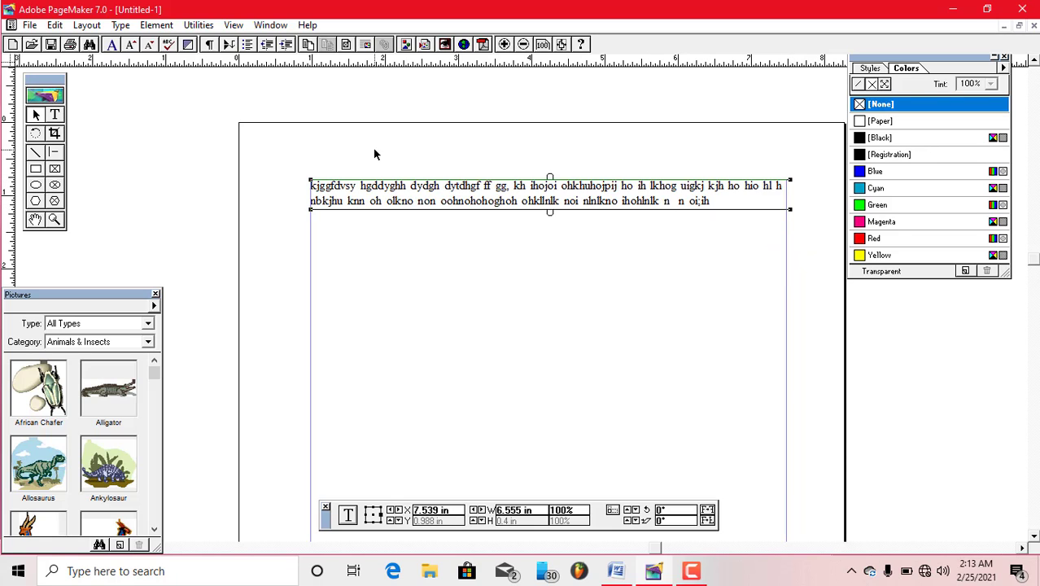
Step: With the Text tool, append filler text to the end of the block, from "kgg uigui" through "iulgug uilg lgjgig"
left_click(56, 116)
left_click(549, 181)
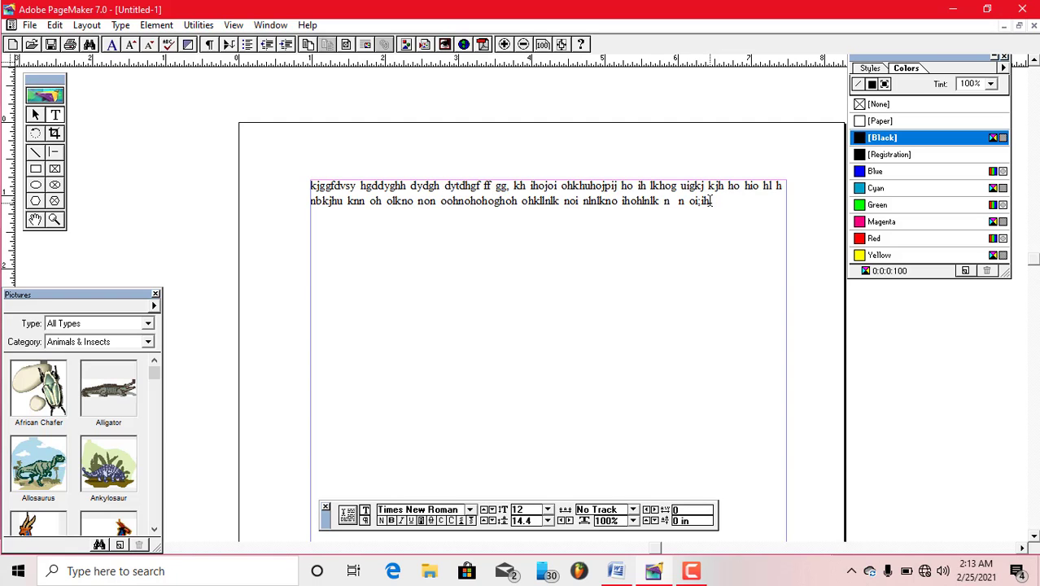
type("kgg uigui giug")
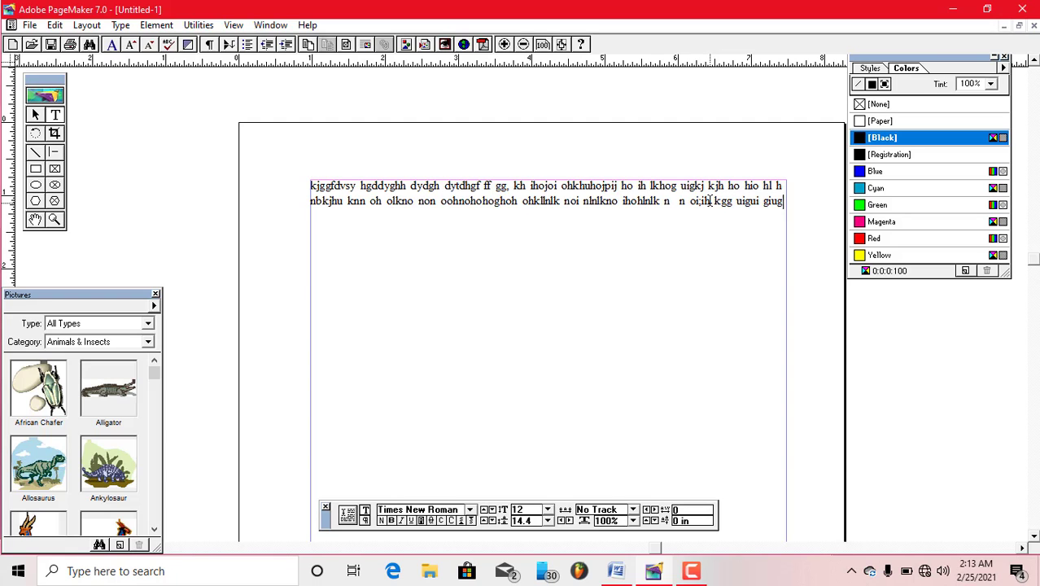
type("i kh ih kjhhoihlnn")
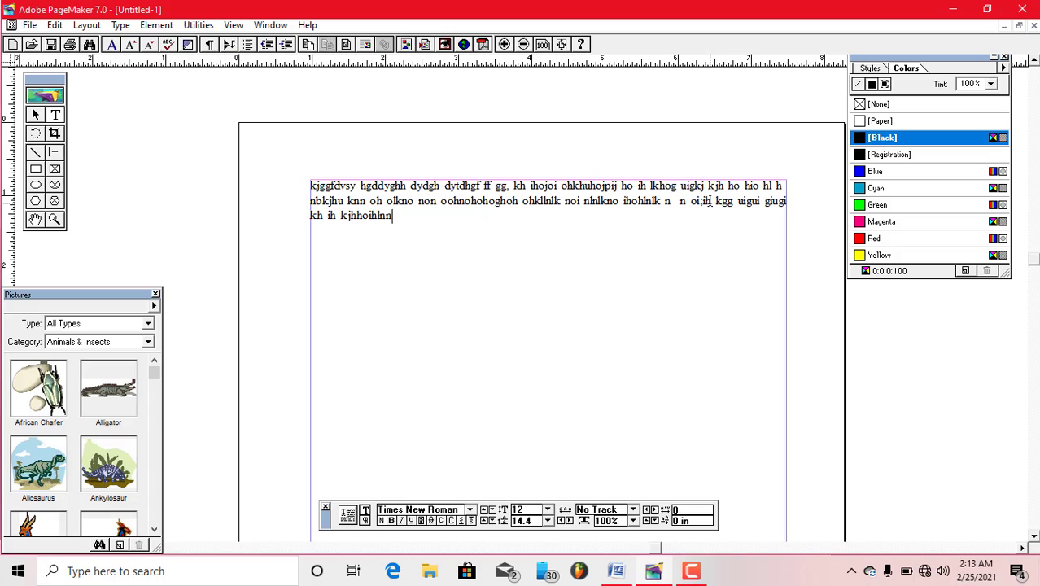
type("oih lnk onnuihlkoi n")
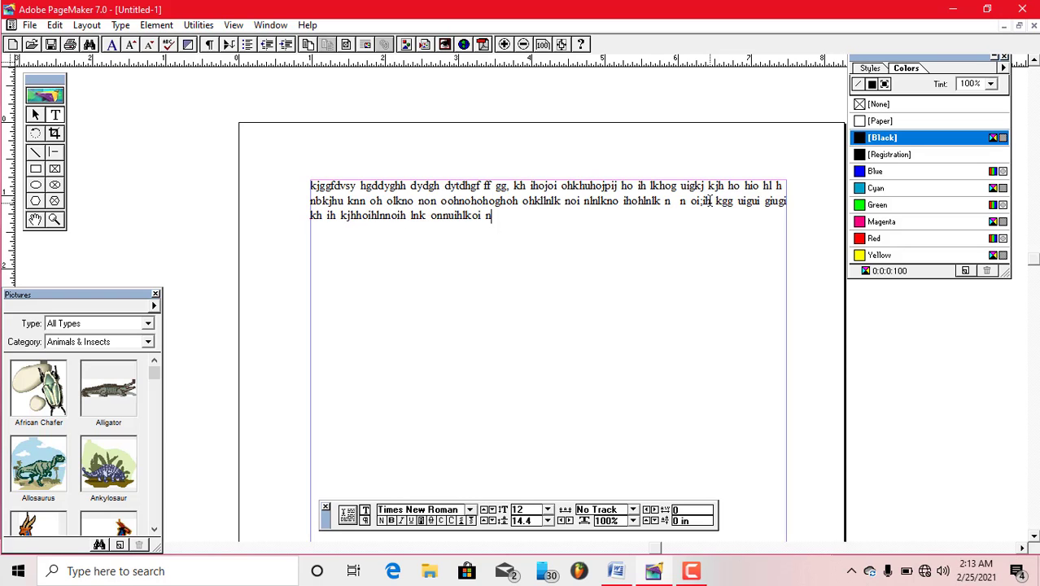
type("lknoh ooi ohli koi;goh")
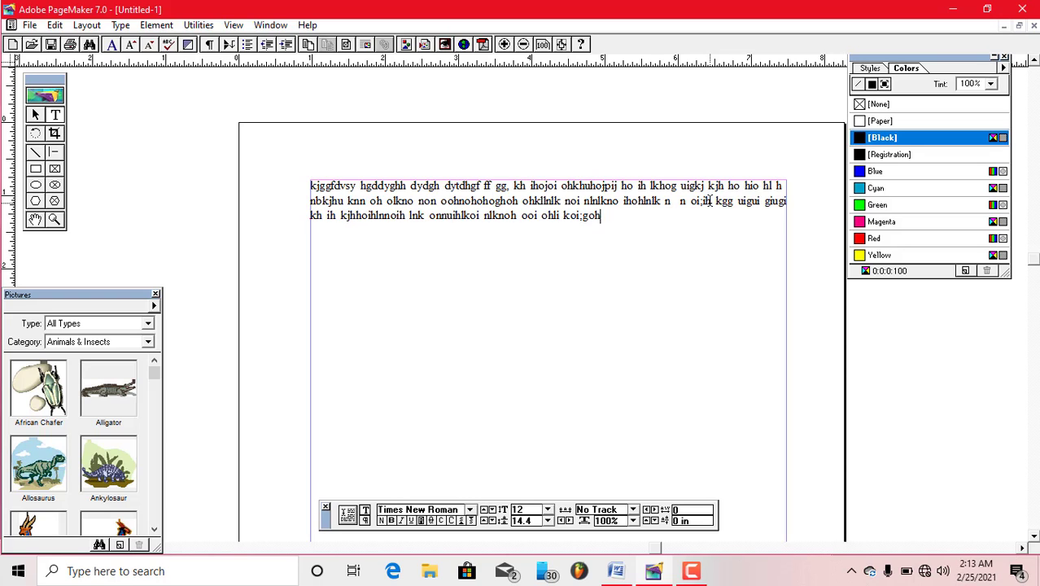
type(" hohhoihkn fufiy")
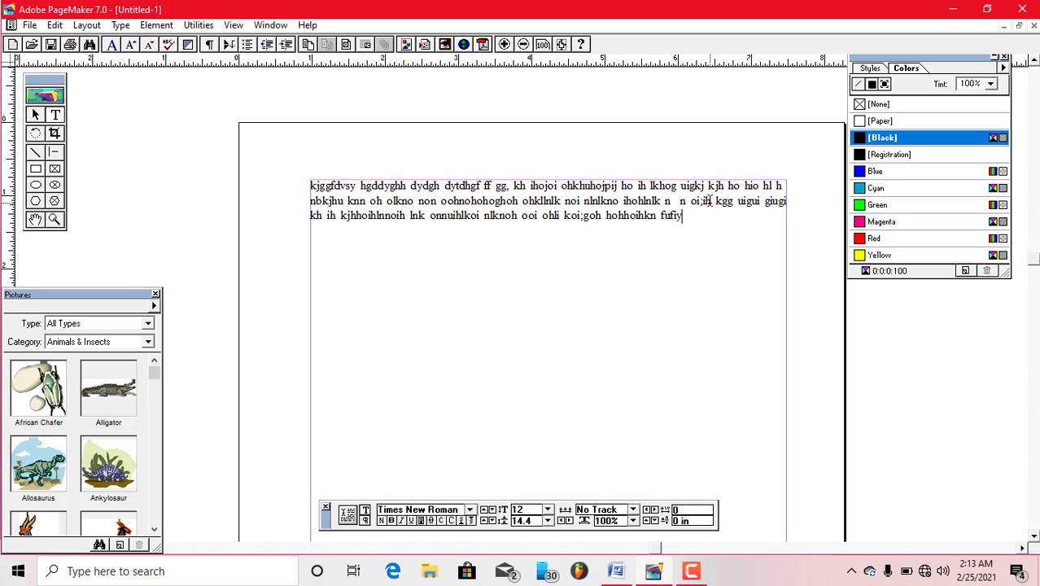
type("fyfigk gilgiugui jiug")
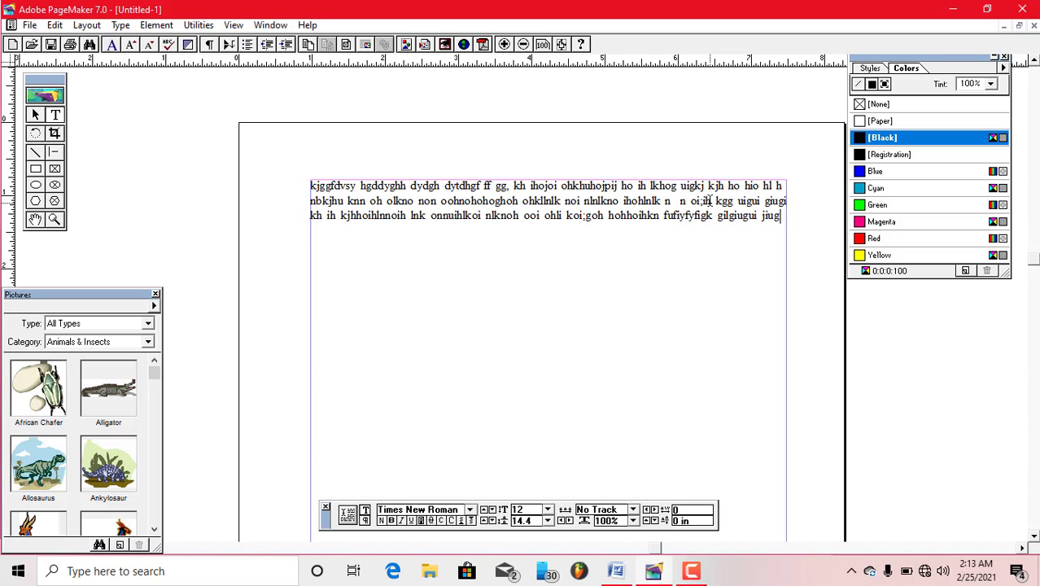
type("uig iulgug uilg lgjgig")
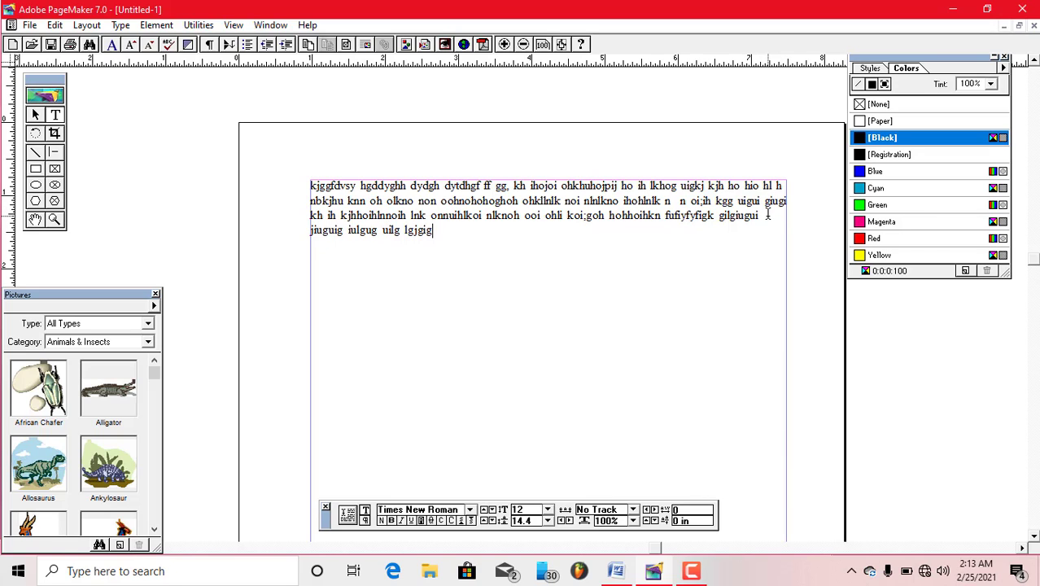
Step: Select all the block's text, try the force-justified, right and left paragraph alignments, and set it to justified
key("ctrl+a")
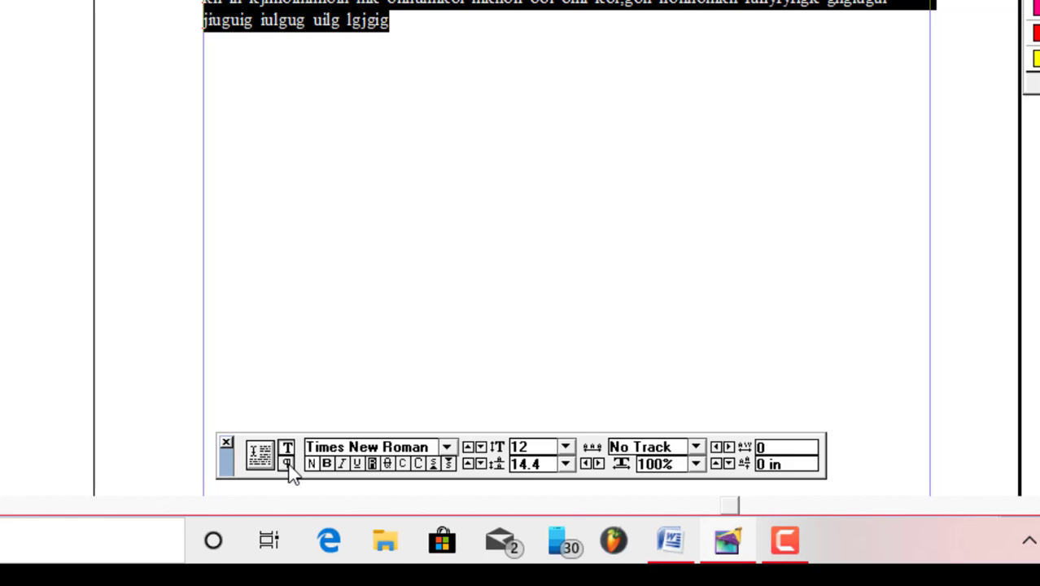
left_click(287, 464)
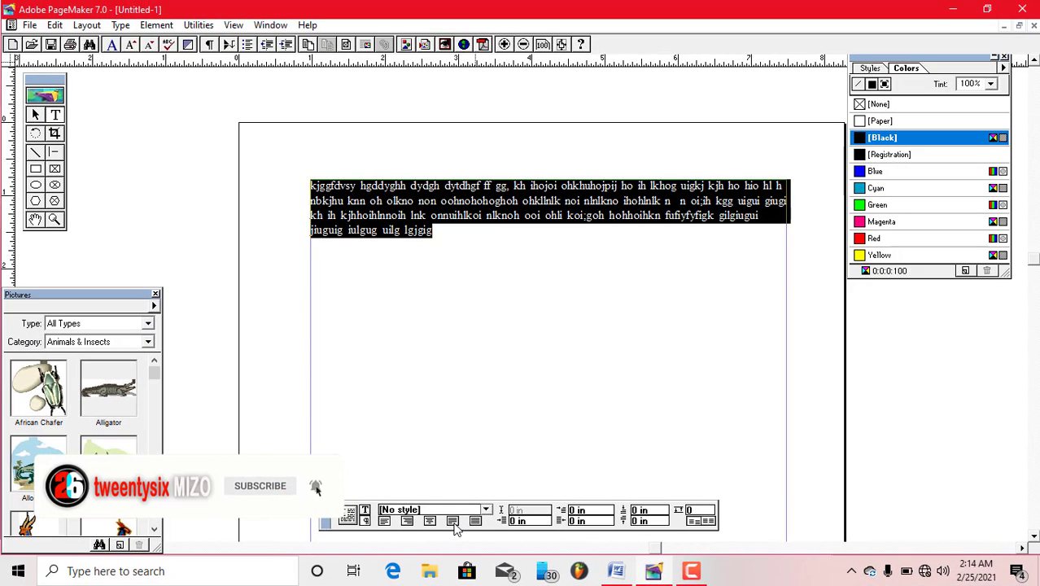
left_click(443, 506)
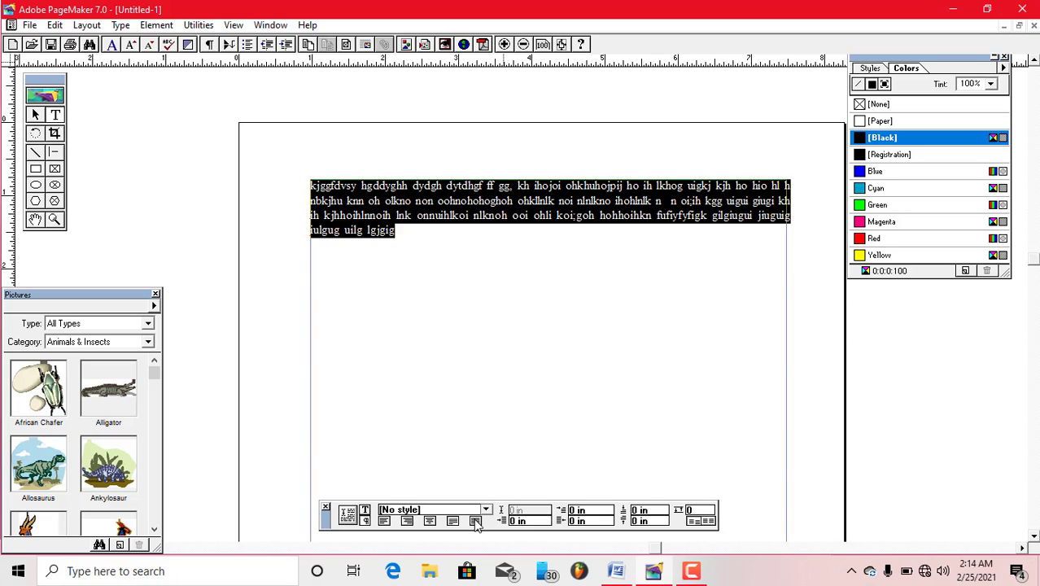
left_click(474, 522)
left_click(408, 522)
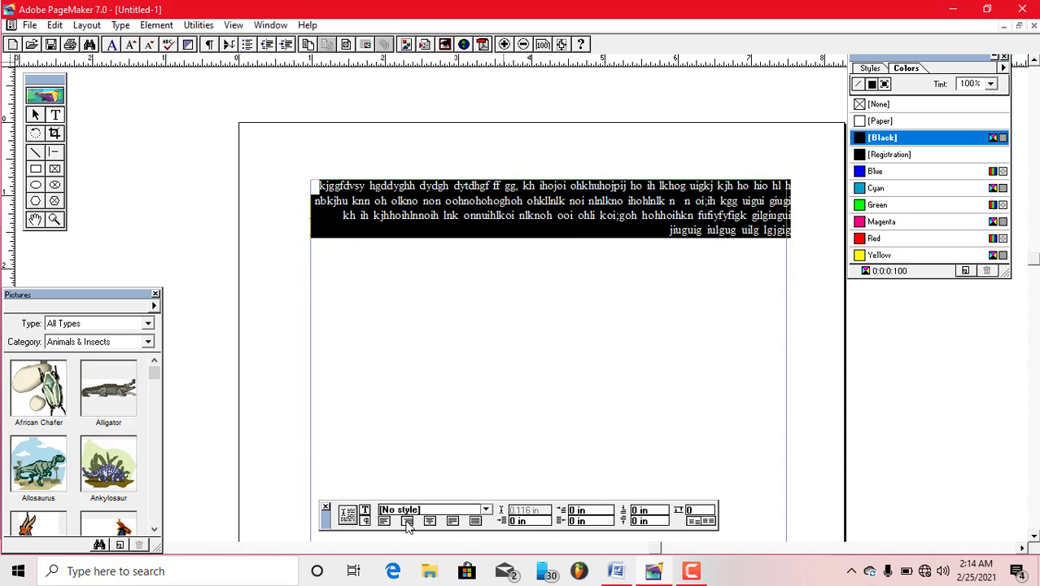
left_click(384, 522)
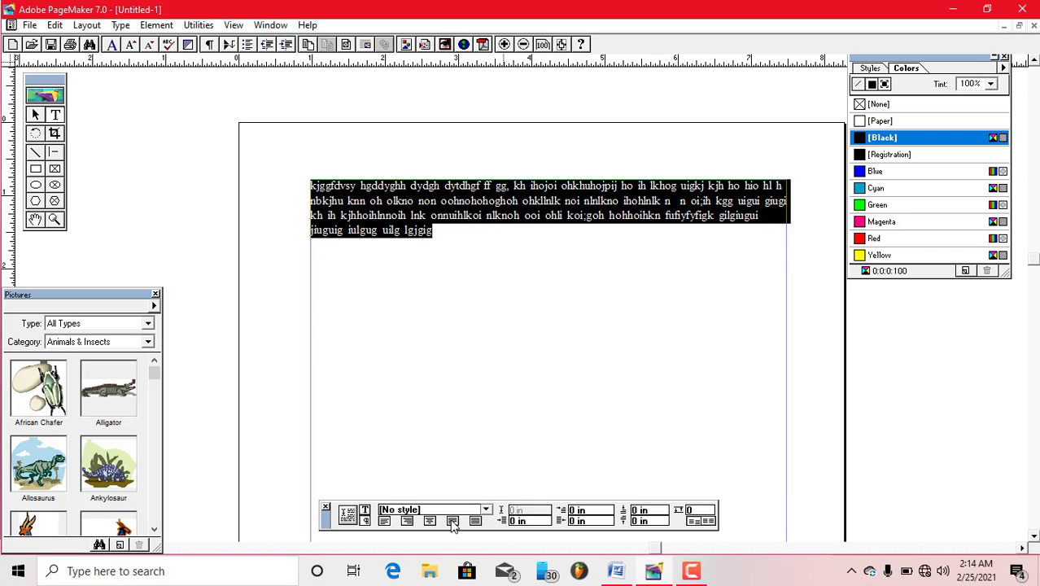
left_click(452, 521)
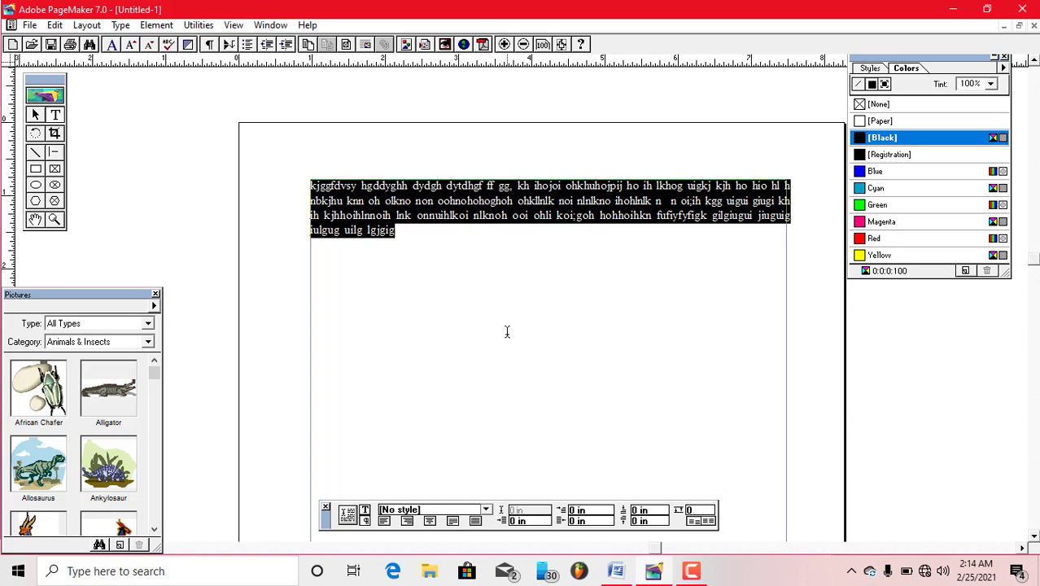
Step: Resize the text block with the Pointer tool to about 6.5 in wide so its edge meets the right margin
left_click(36, 116)
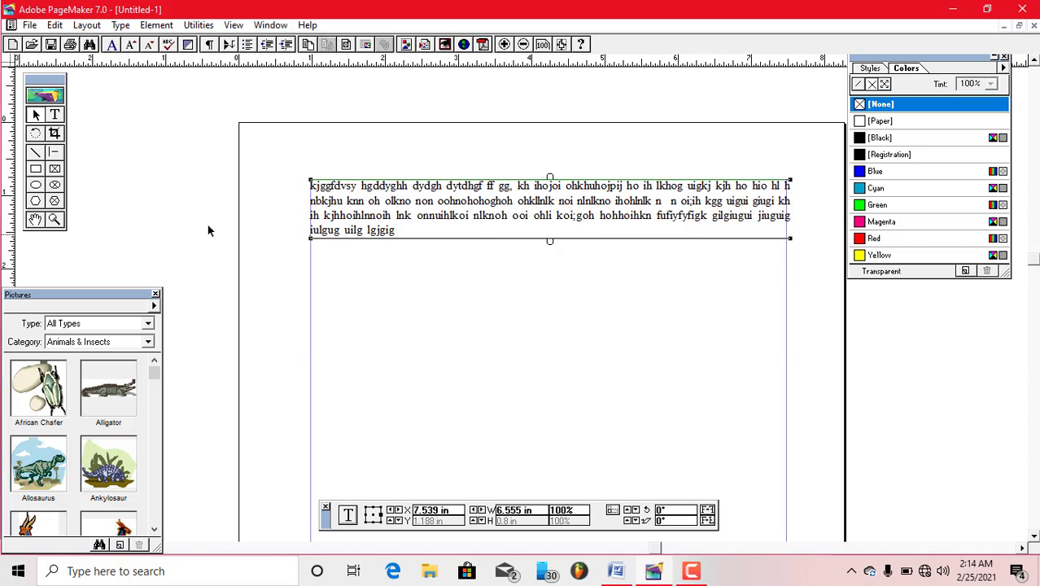
left_click(794, 243)
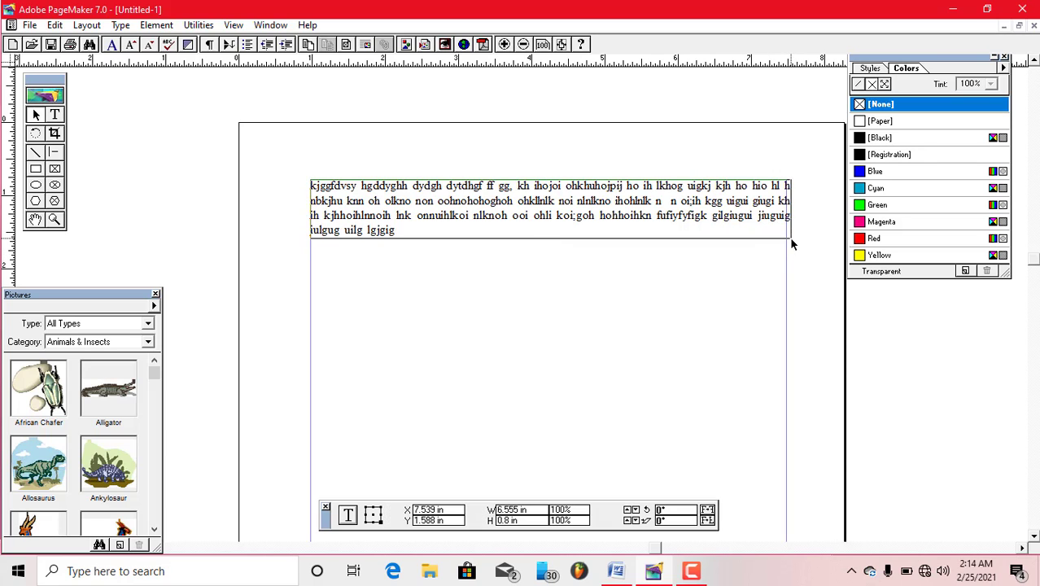
left_click_drag(787, 243, 785, 296)
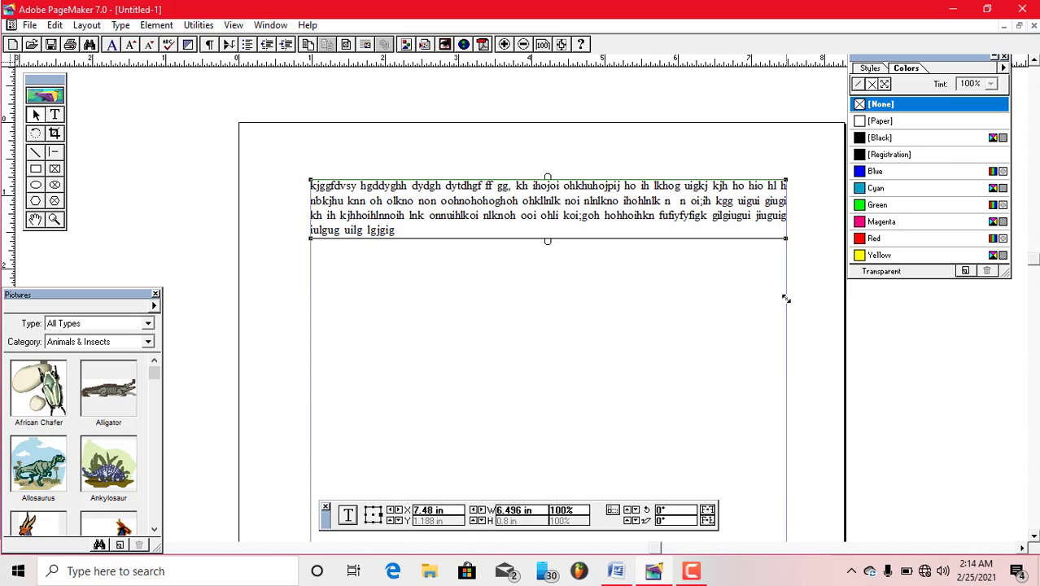
left_click(574, 325)
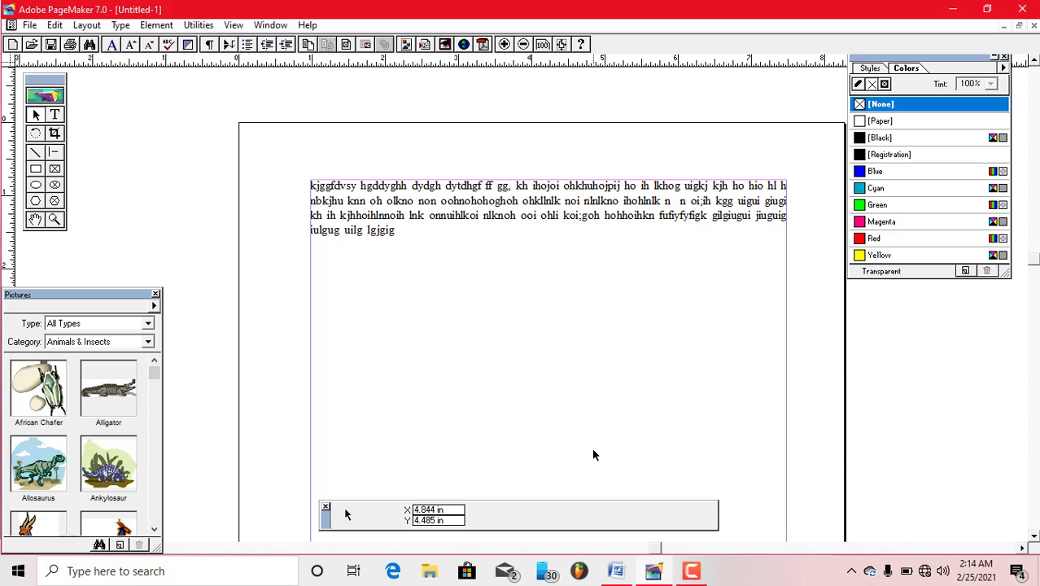
Step: Select the text block and compare the Pointer and Text tools by alternating between them, leaving the Text tool active
left_click(474, 206)
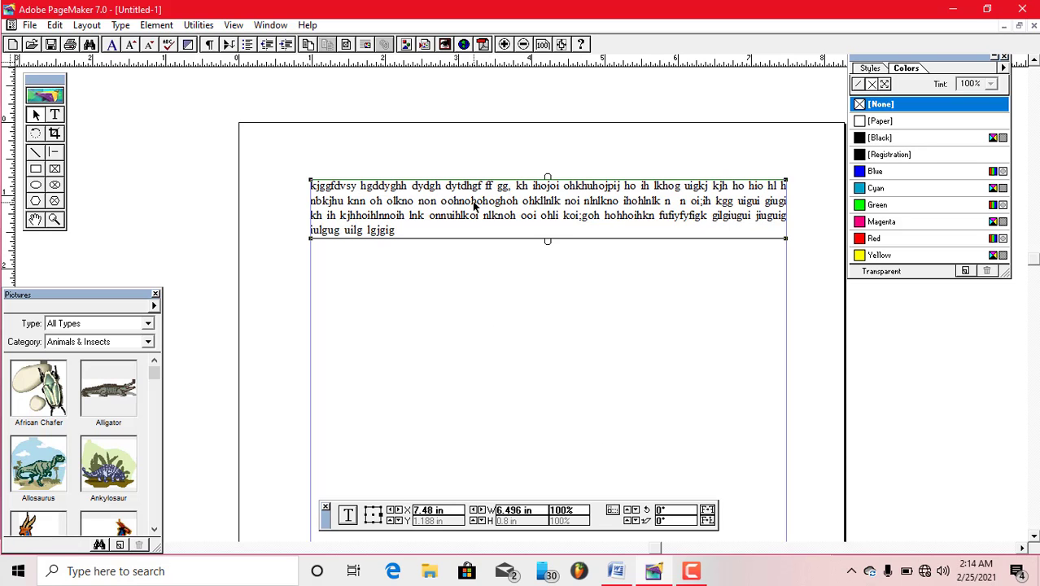
left_click(55, 115)
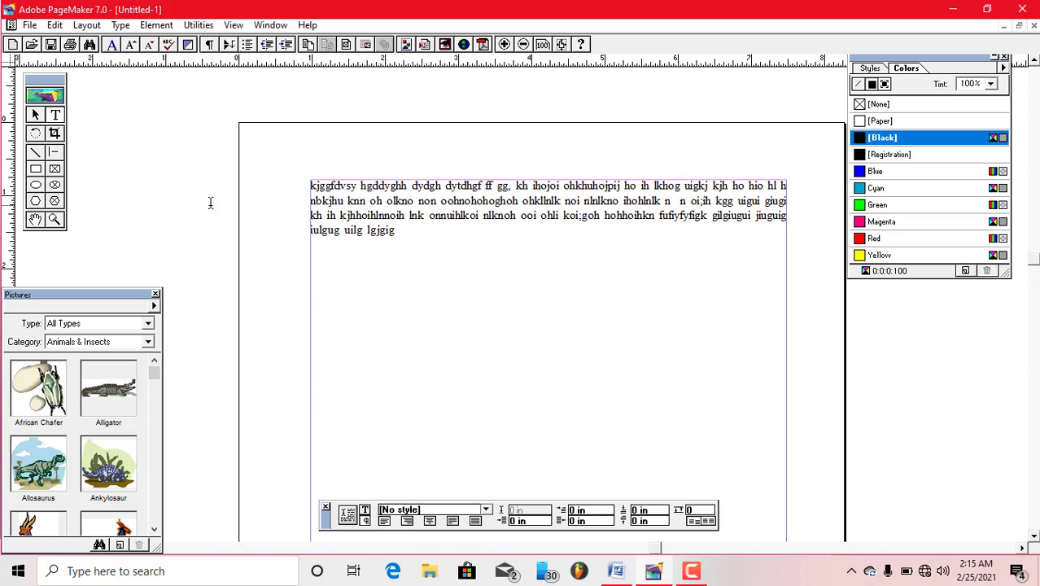
left_click(37, 116)
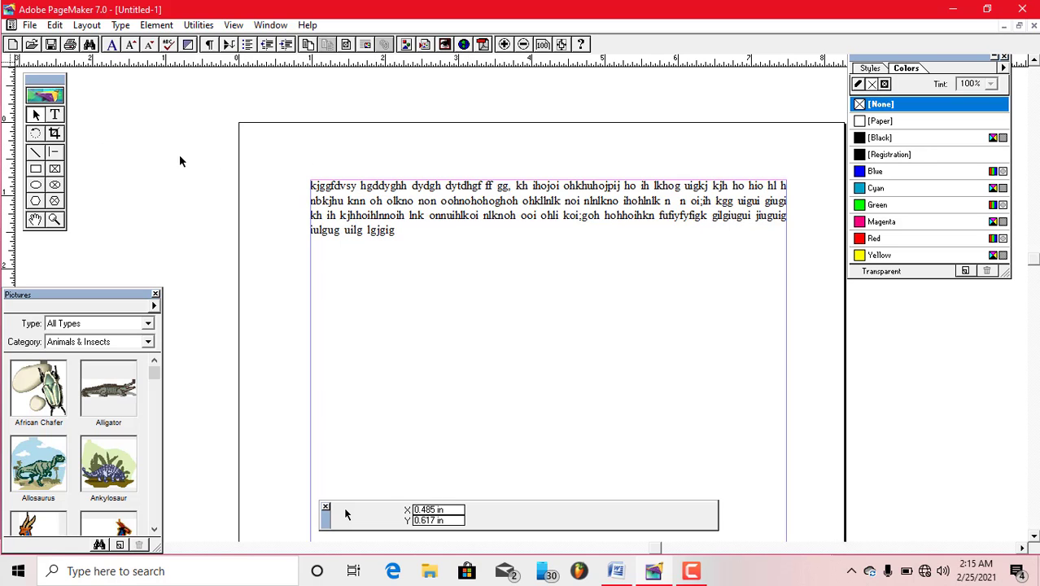
left_click(55, 116)
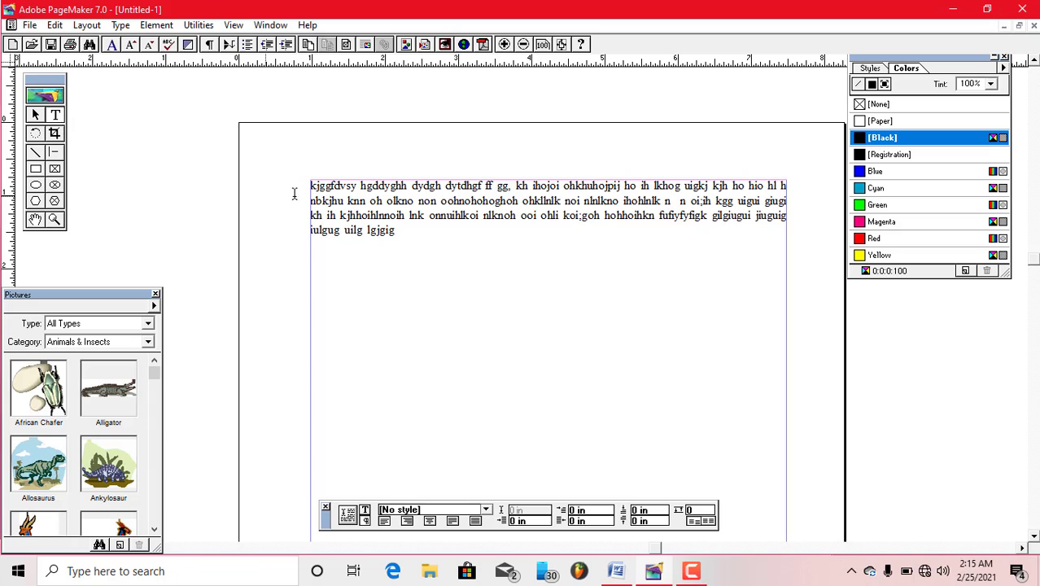
Step: Select all the block's text, try font size 14, and set the size to 18
left_click_drag(313, 186, 790, 234)
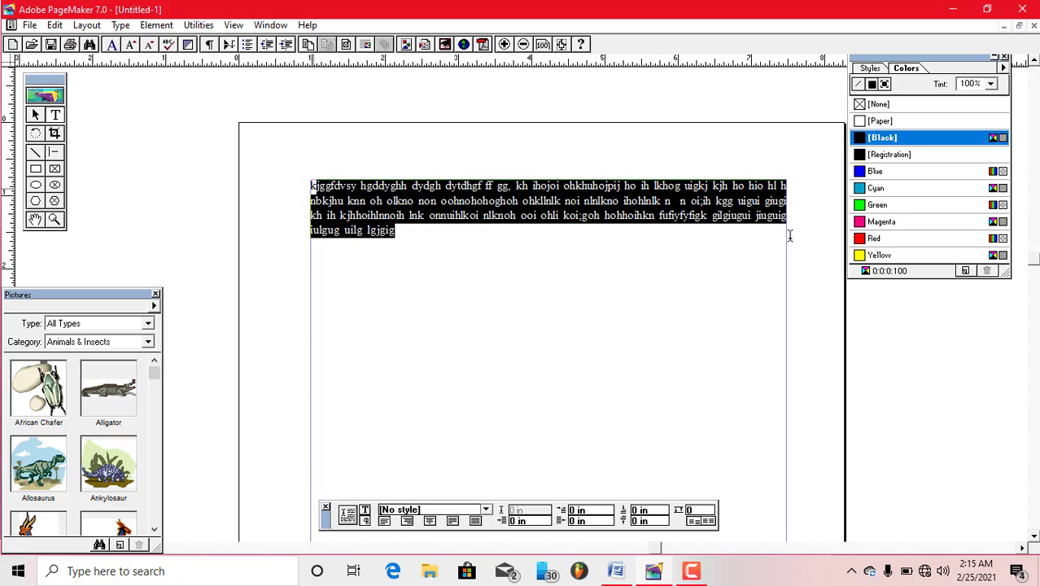
left_click(517, 300)
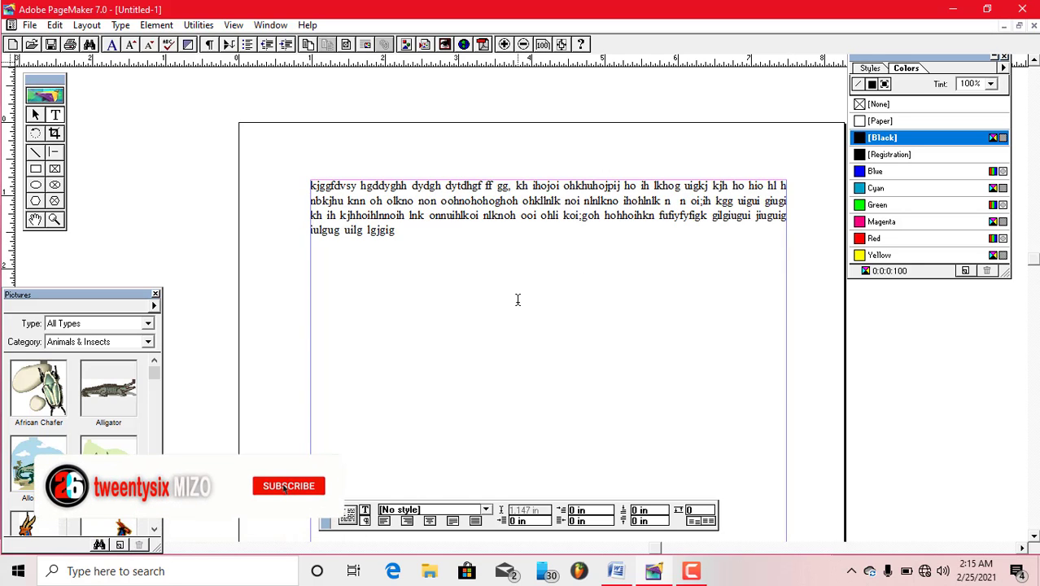
key("ctrl+a")
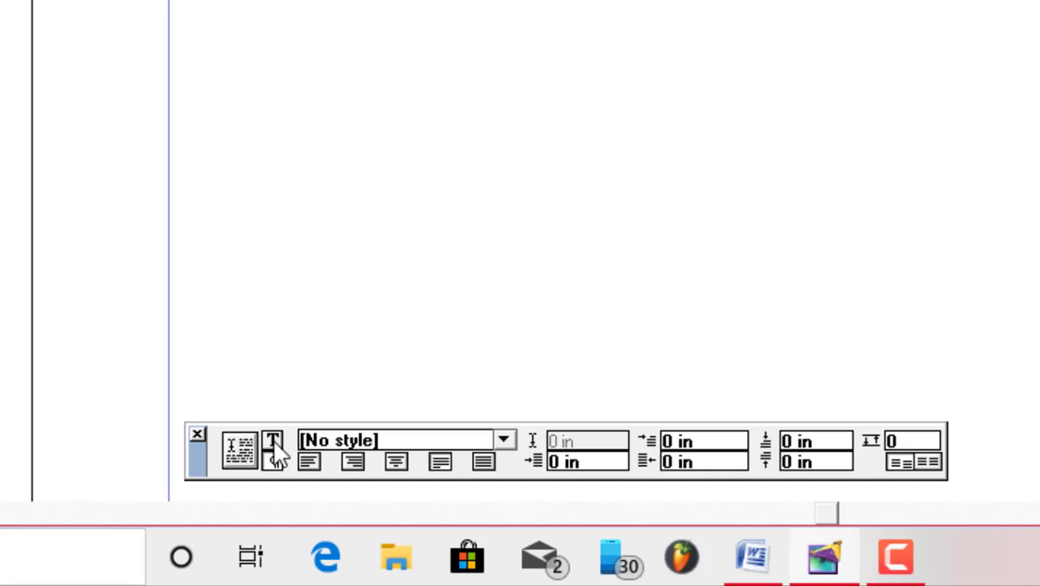
left_click(273, 446)
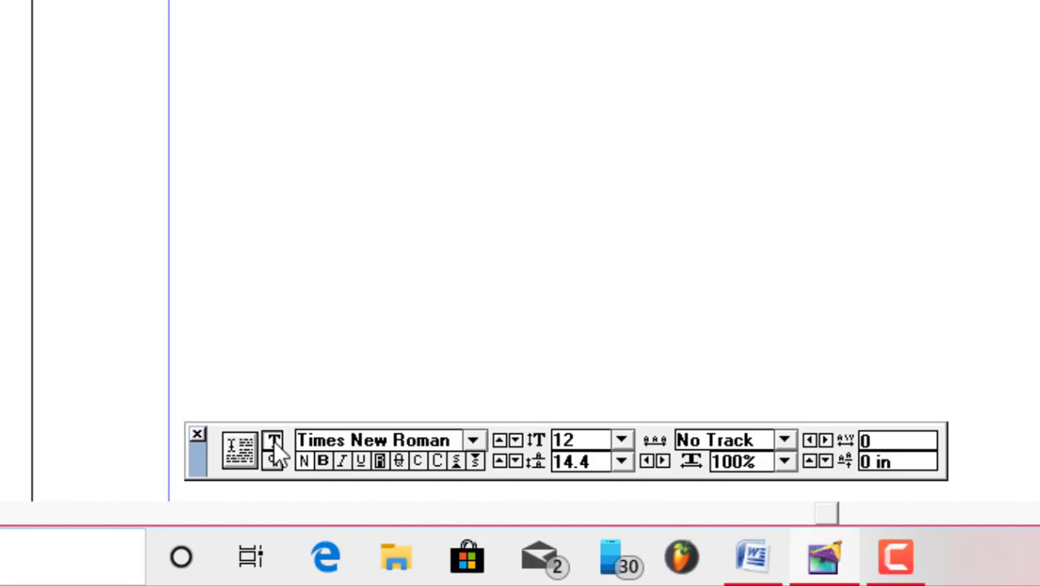
left_click(621, 440)
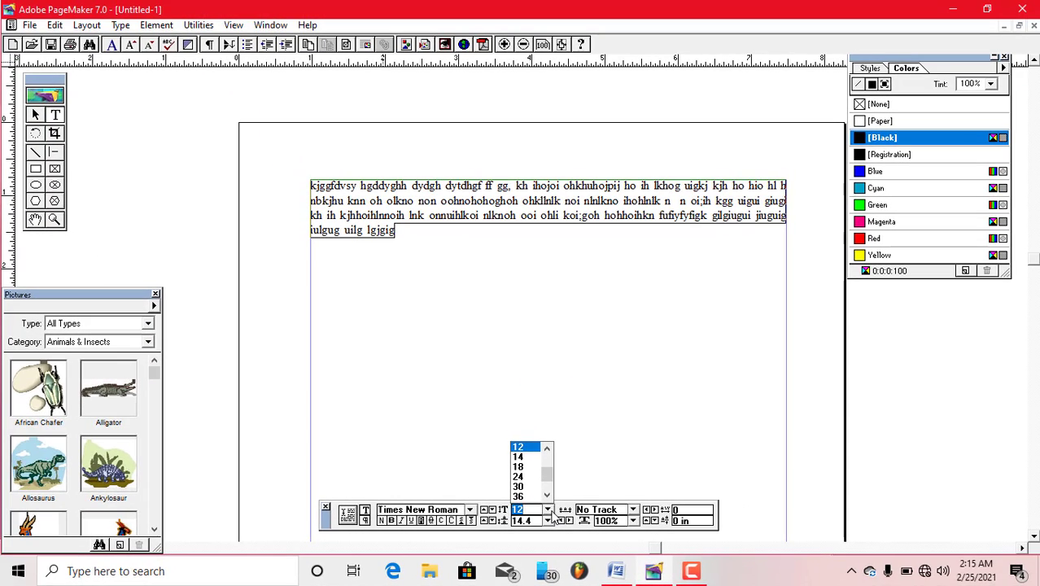
left_click(525, 458)
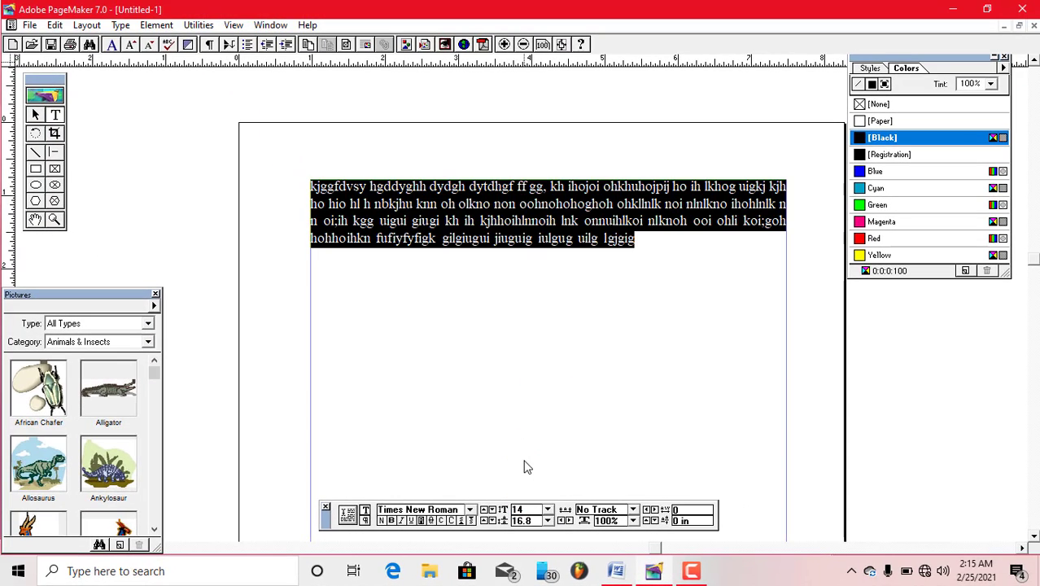
left_click(548, 513)
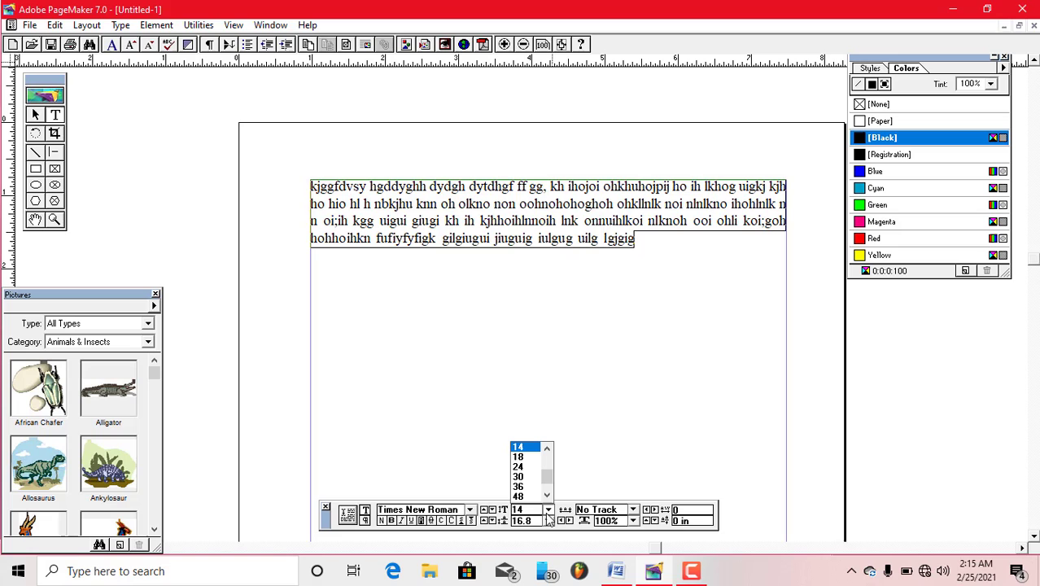
left_click(519, 455)
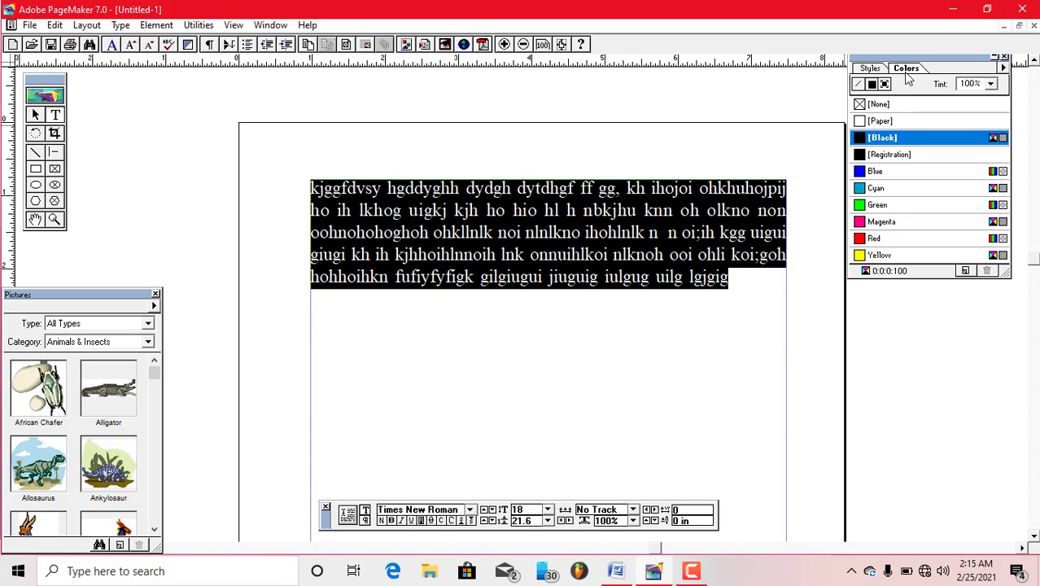
Step: Try blue, cyan, green, magenta, red and yellow on the selected text, and set its colour back to black
left_click(873, 172)
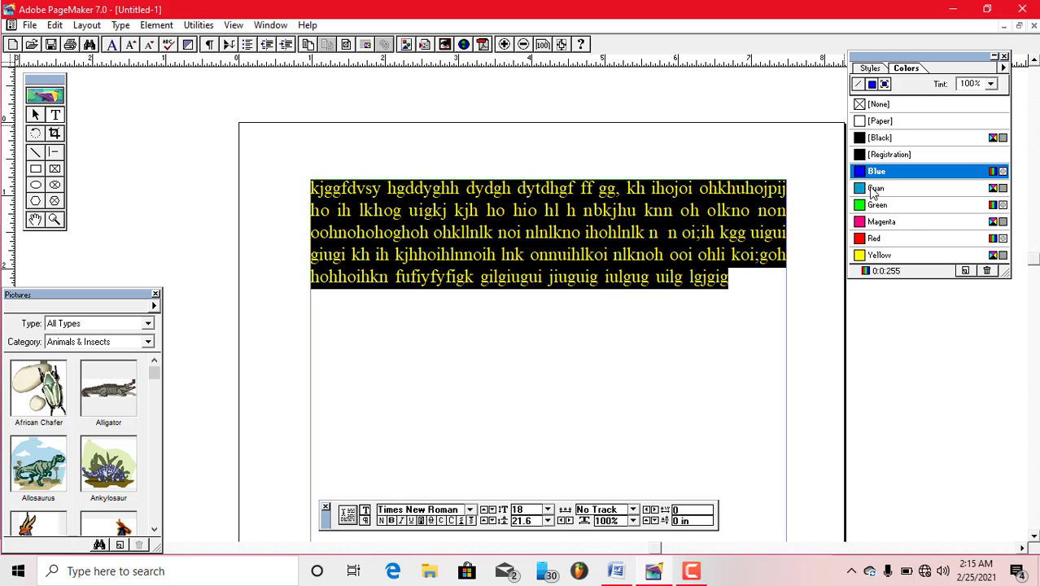
left_click(874, 189)
left_click(876, 206)
left_click(877, 222)
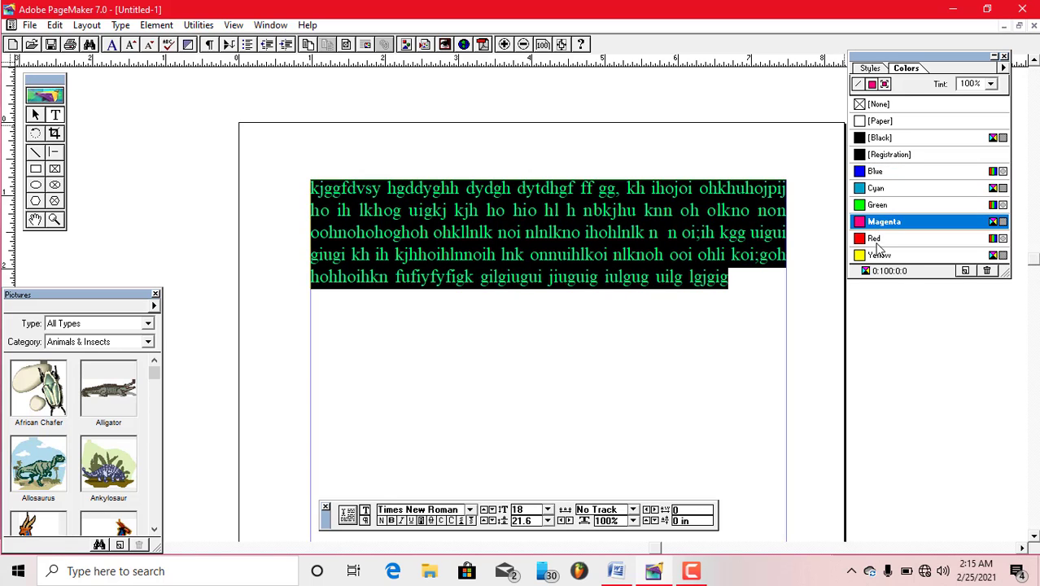
left_click(878, 240)
left_click(879, 256)
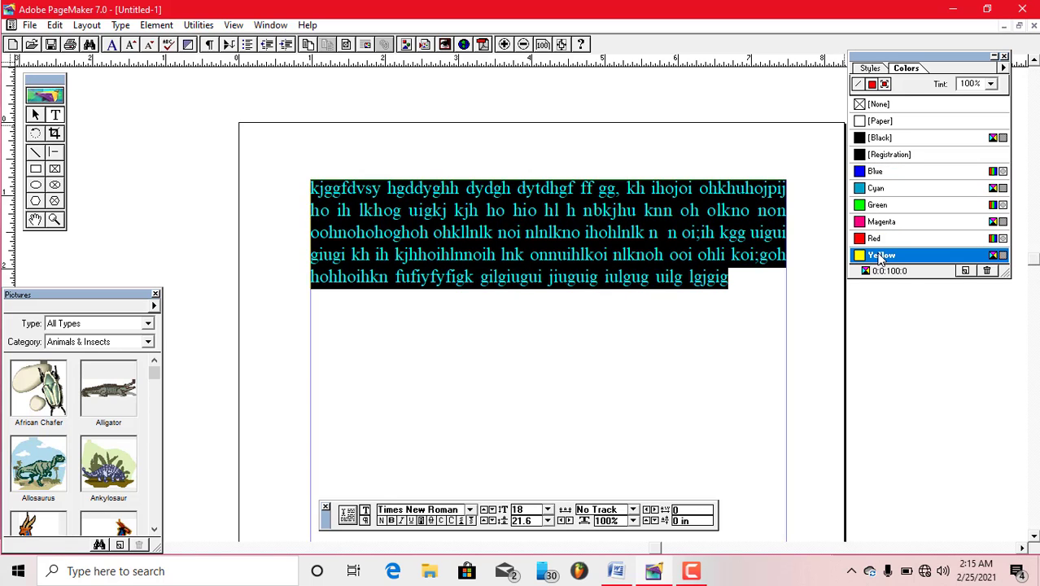
left_click(876, 139)
left_click(711, 278)
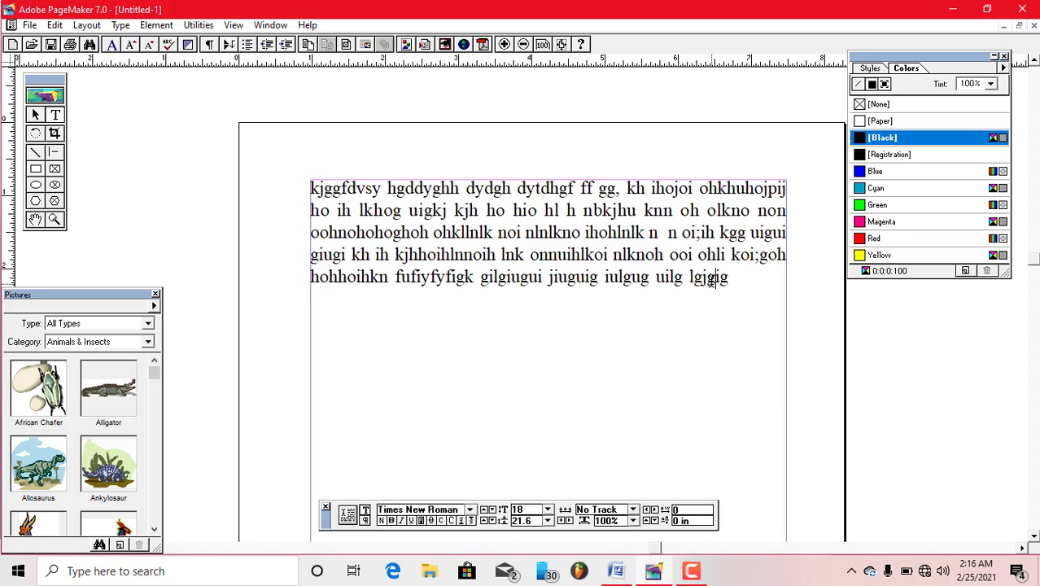
Step: Close the Pictures palette and italicize the opening words "kjggfdvsy hgddyghh dydgh dytdhgf"
left_click(155, 294)
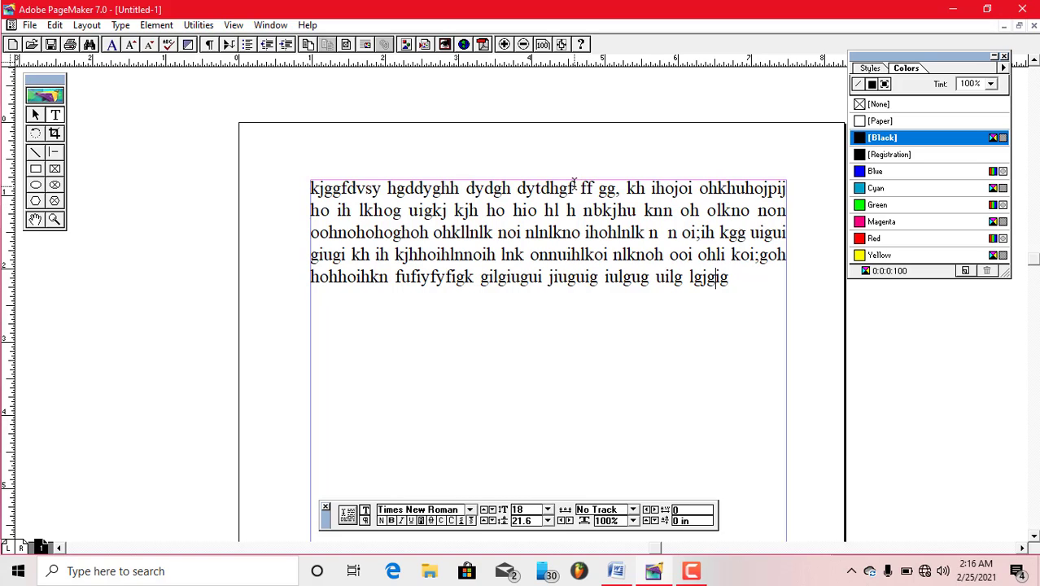
left_click_drag(574, 184, 409, 173)
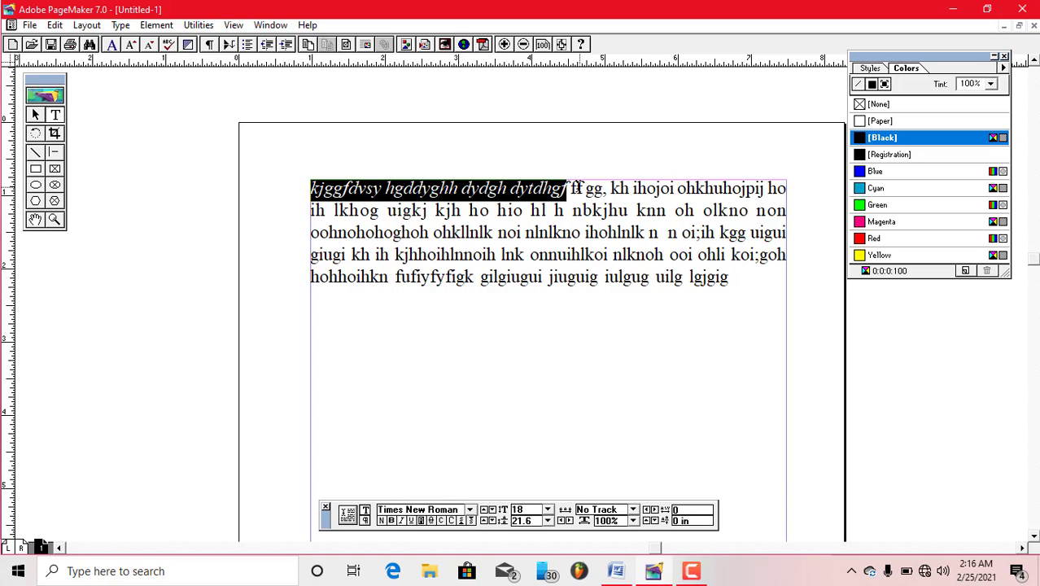
Step: Make "f gg, kh ihojoi ohkhuhojpij ho" bold and underline "ih lkhog uigkj kjh ho hio" on the second line
left_click_drag(575, 188, 786, 189)
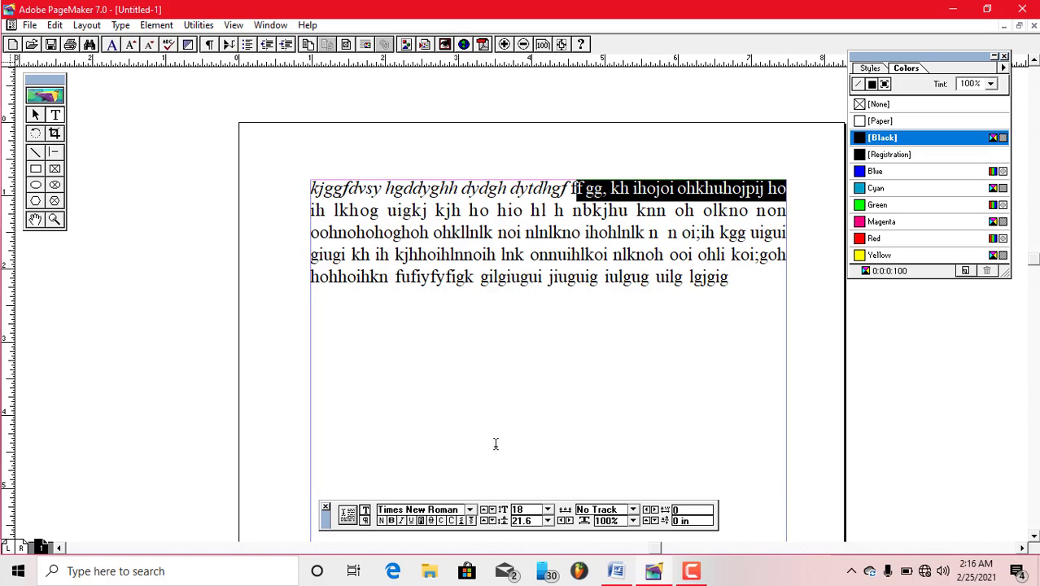
left_click(391, 521)
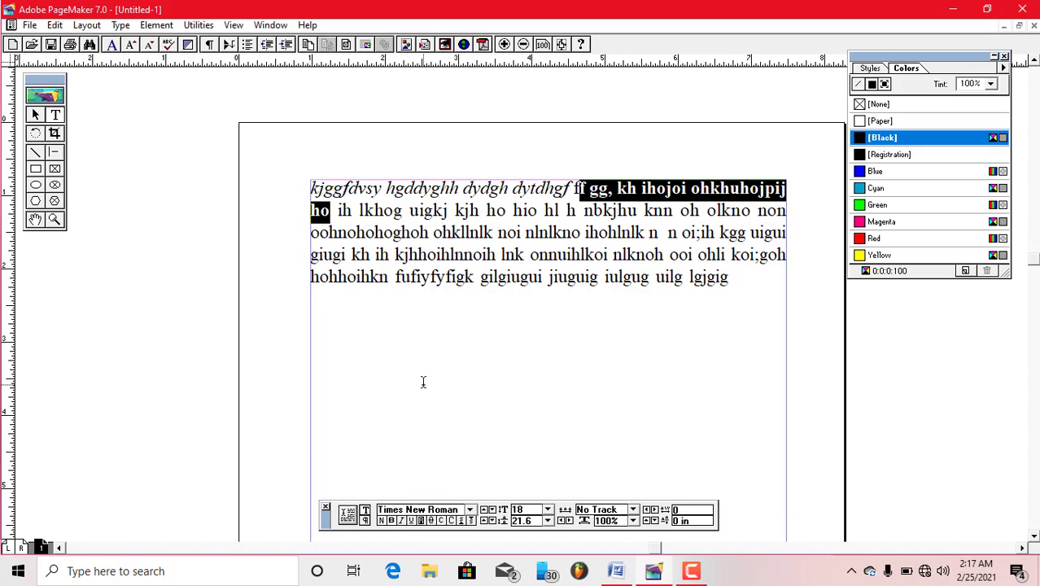
left_click(339, 210)
left_click_drag(338, 210, 544, 212)
left_click(786, 210)
left_click(338, 214)
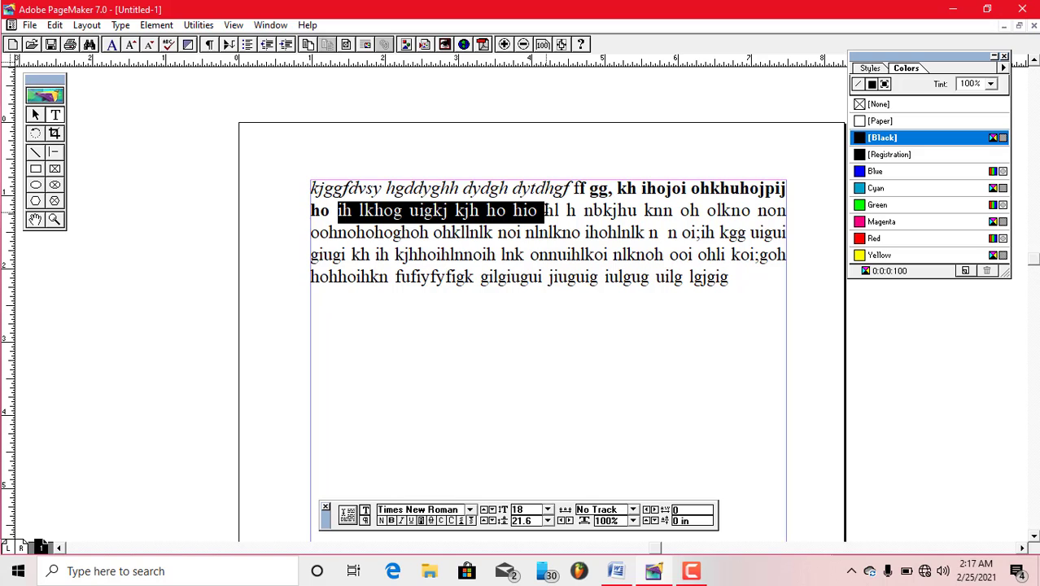
left_click(412, 525)
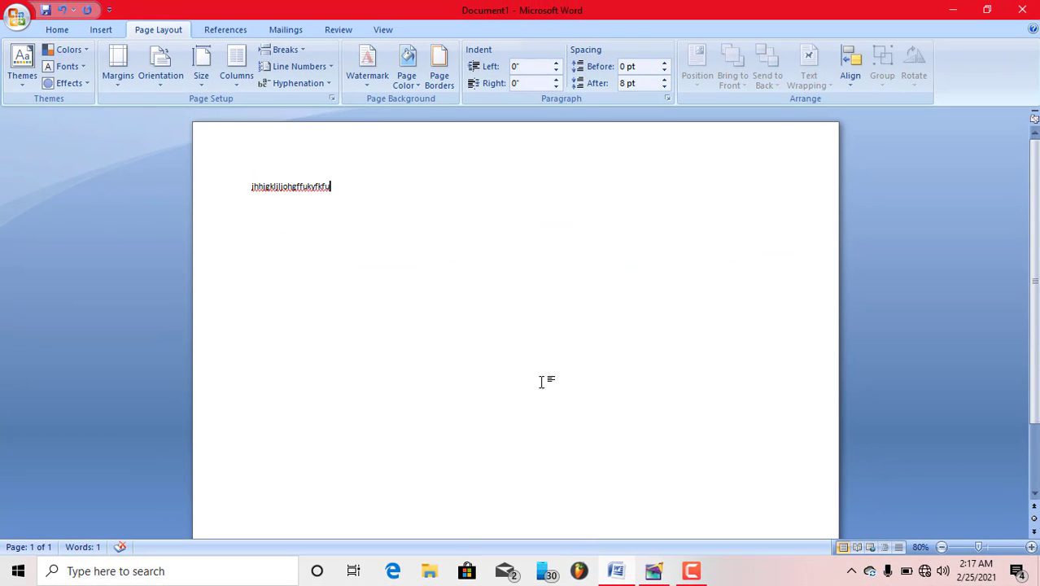
Step: In Microsoft Word, append "2nd oct" after the existing word, and switch back to PageMaker
left_click(1030, 547)
left_click(1029, 547)
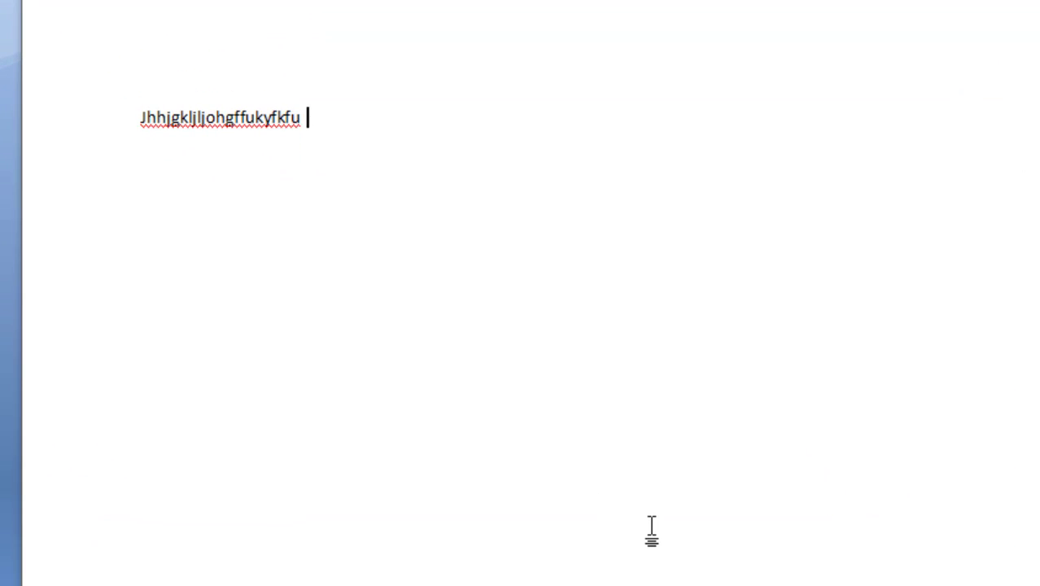
type("2nd")
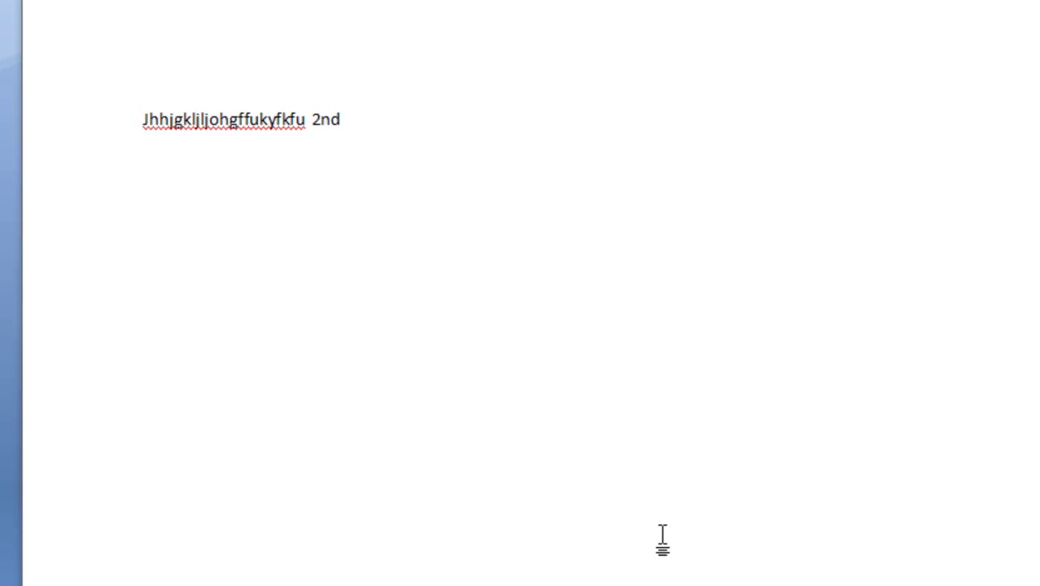
type(" oct")
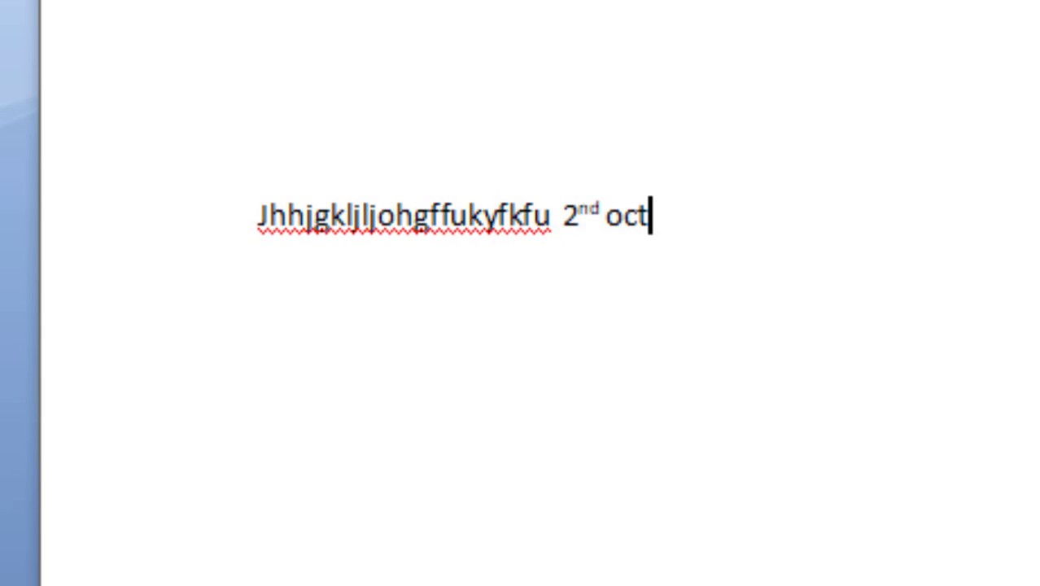
mouse_move(604, 210)
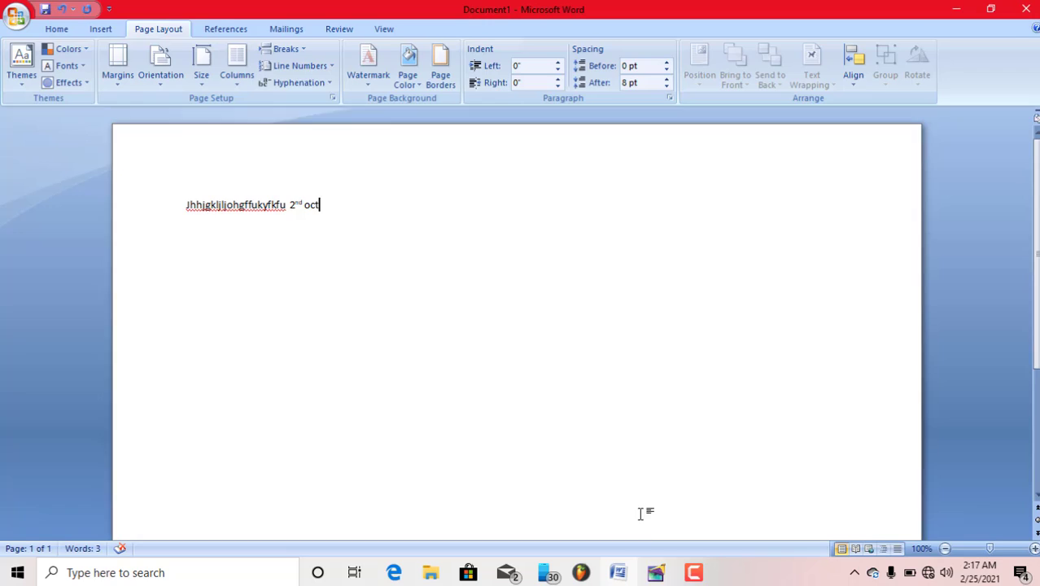
left_click(655, 573)
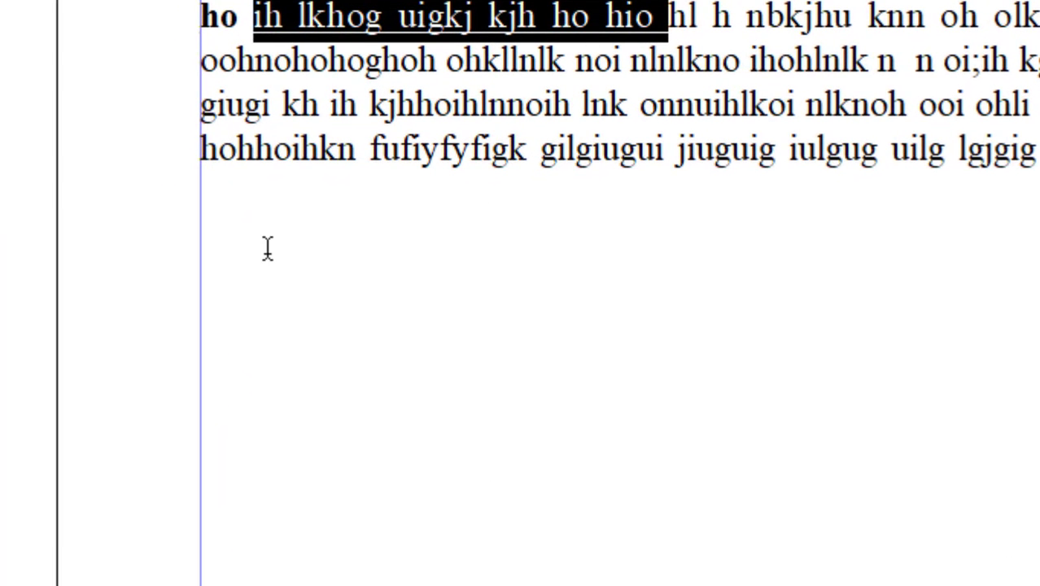
Step: Add the text "2nd October" below the filler paragraph and format its "nd" as superscript
left_click(203, 263)
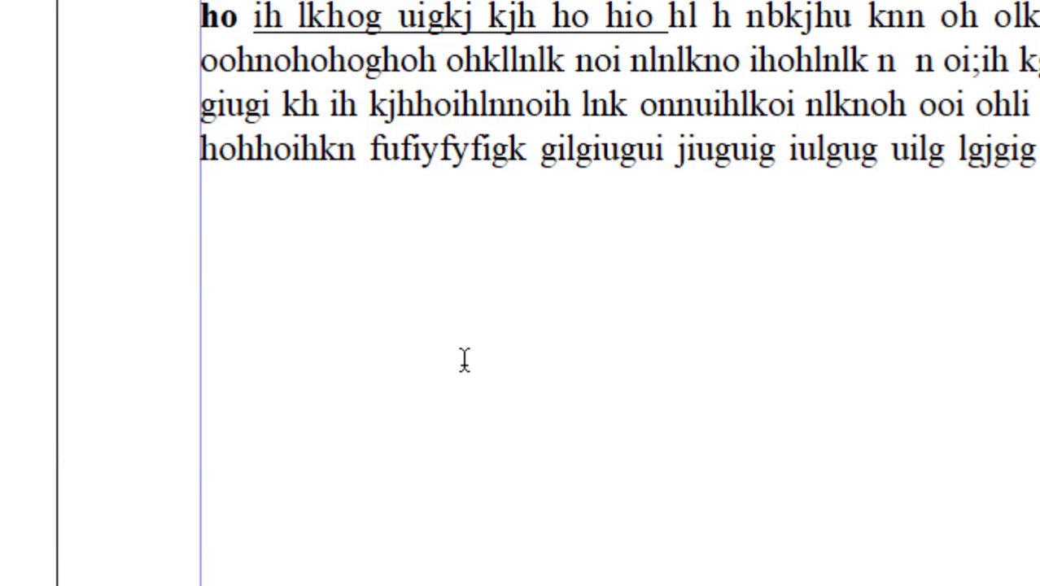
type("2nd O")
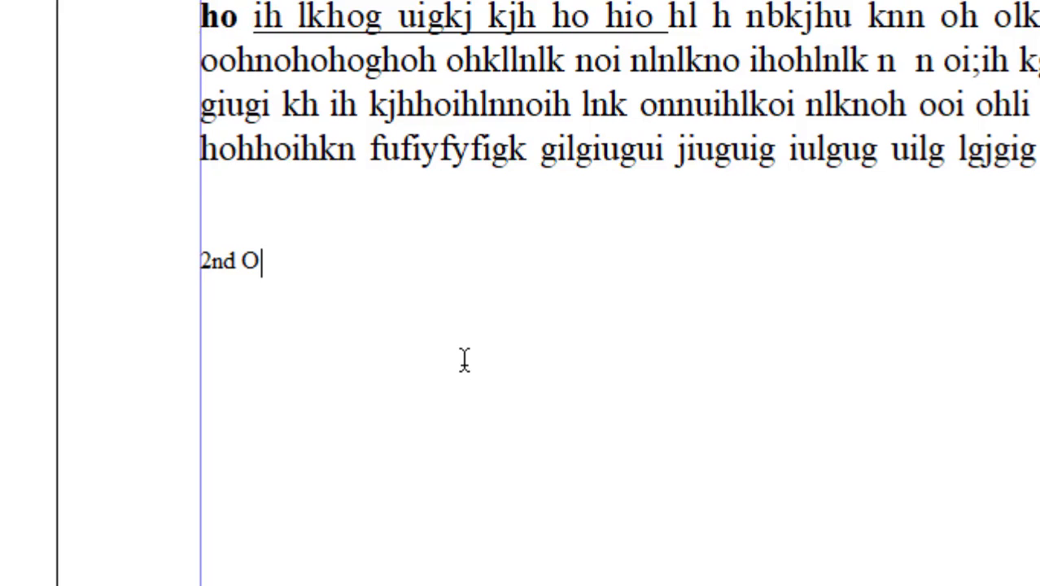
type("ctober")
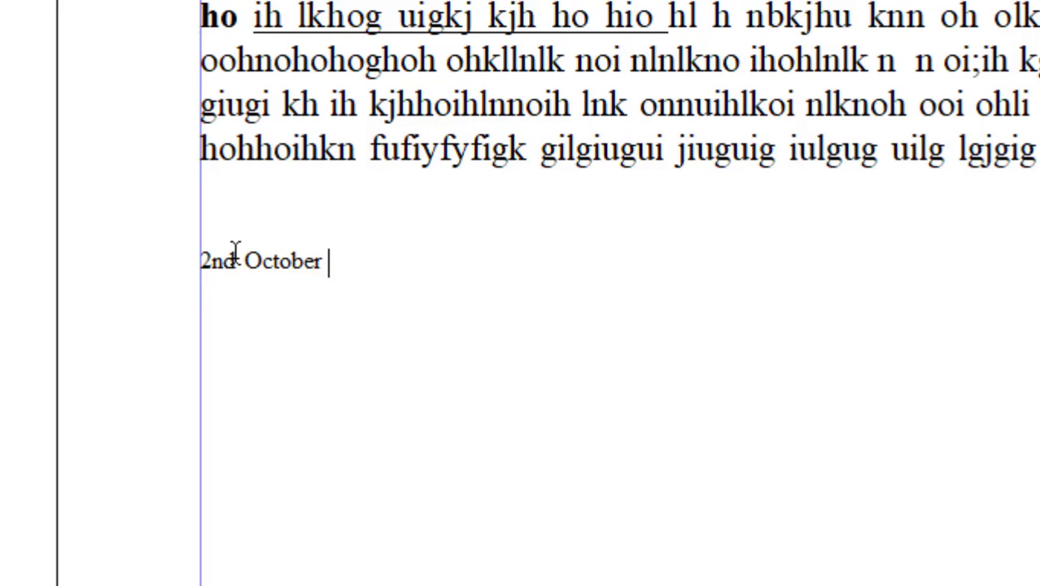
left_click_drag(235, 262, 213, 262)
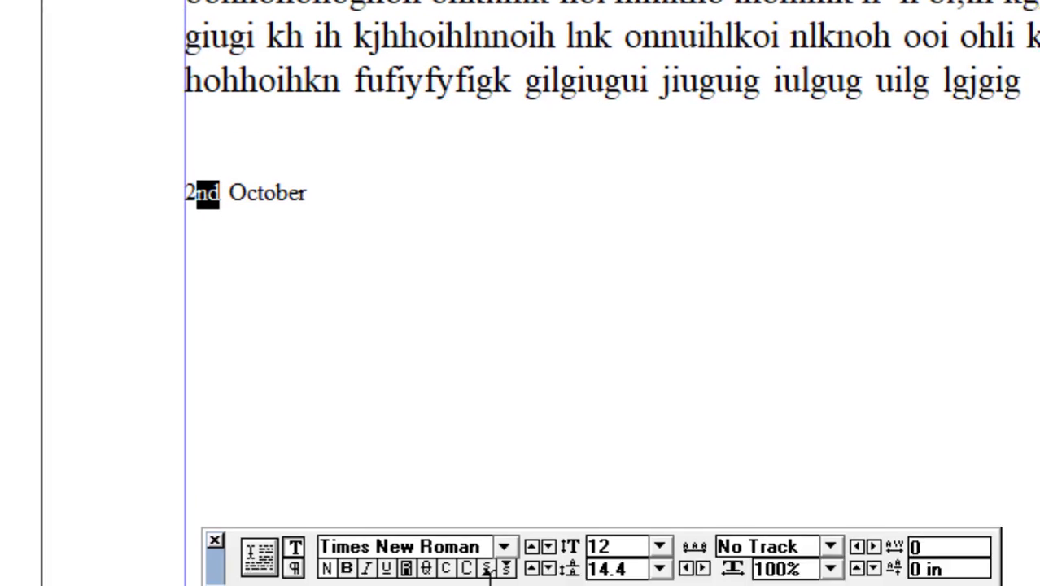
left_click(461, 456)
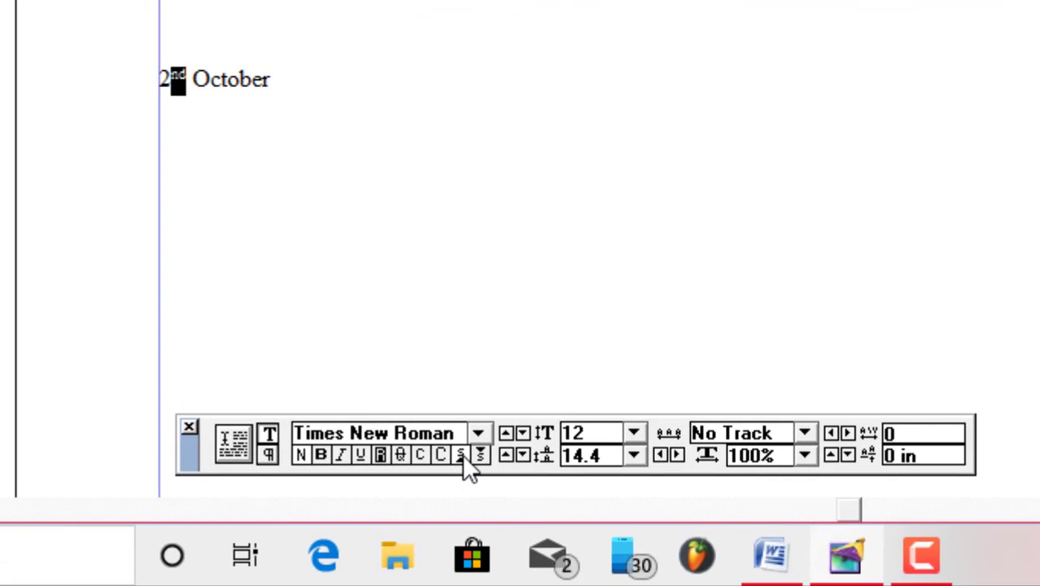
left_click(193, 80)
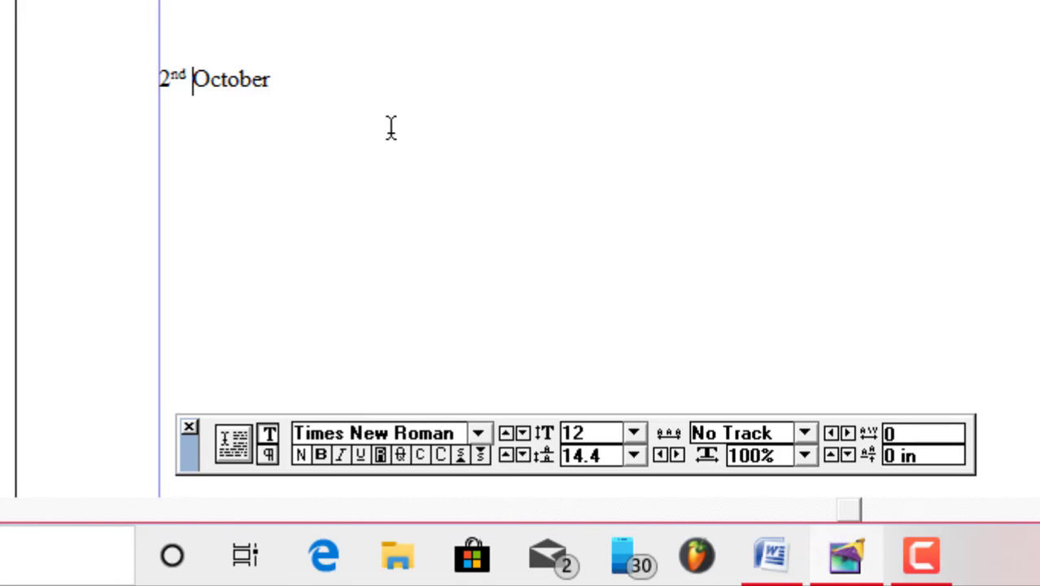
Step: Replace the date with "O2", its "2" formatted as subscript, and delete that text
left_click_drag(302, 82, 120, 65)
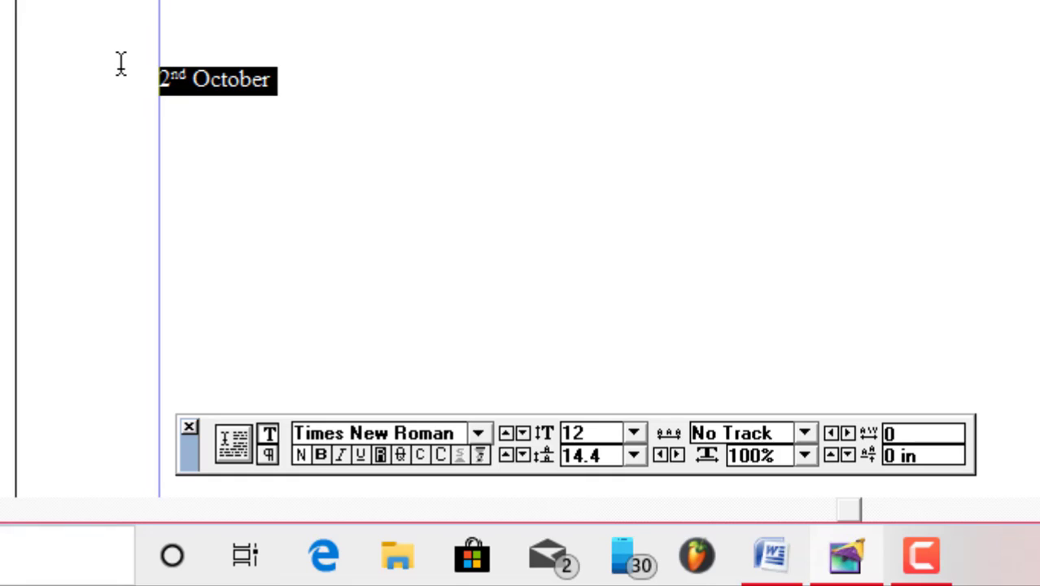
type("O")
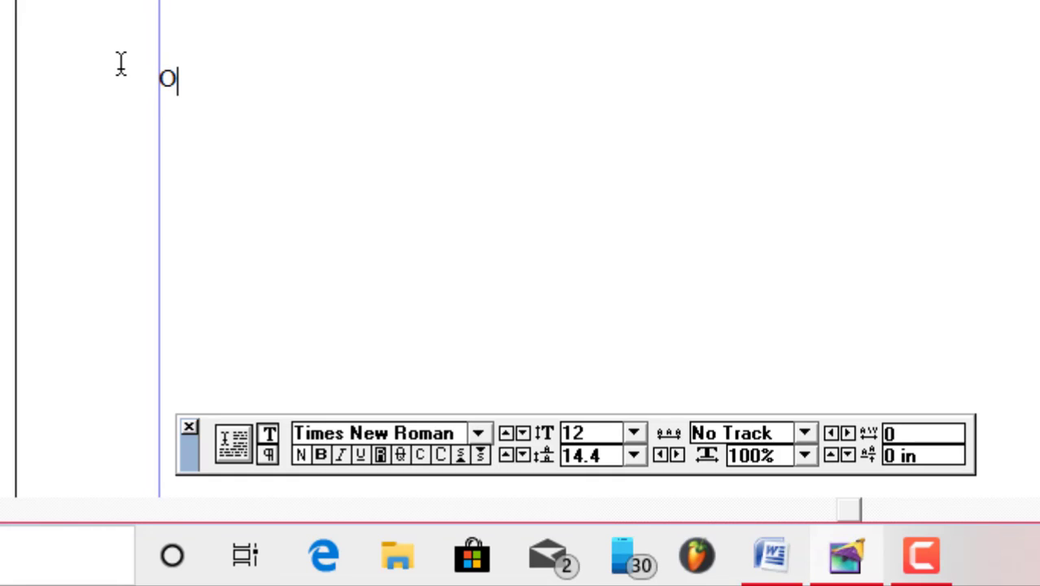
type("2")
left_click_drag(175, 82, 199, 80)
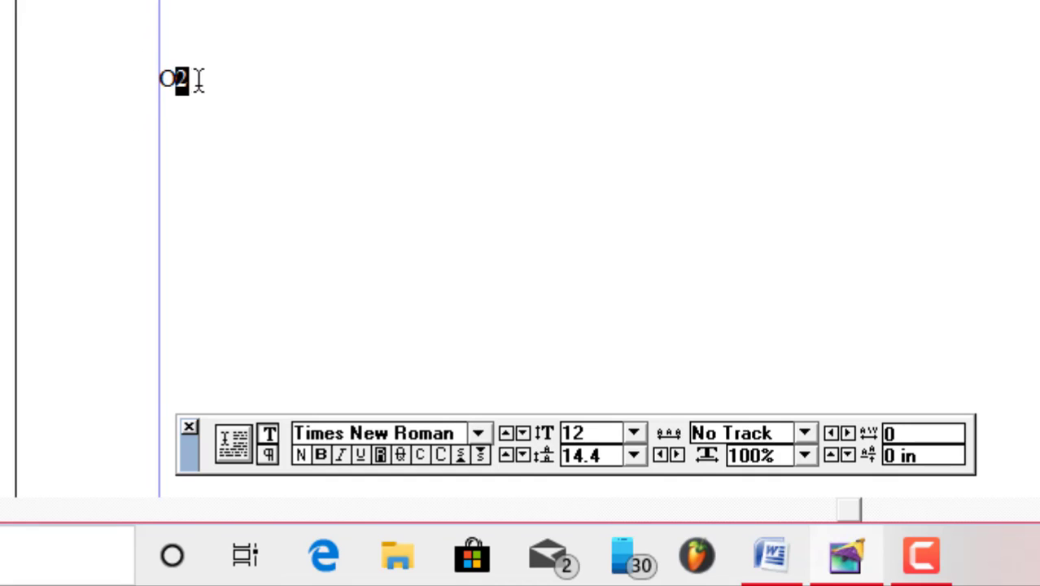
left_click(481, 455)
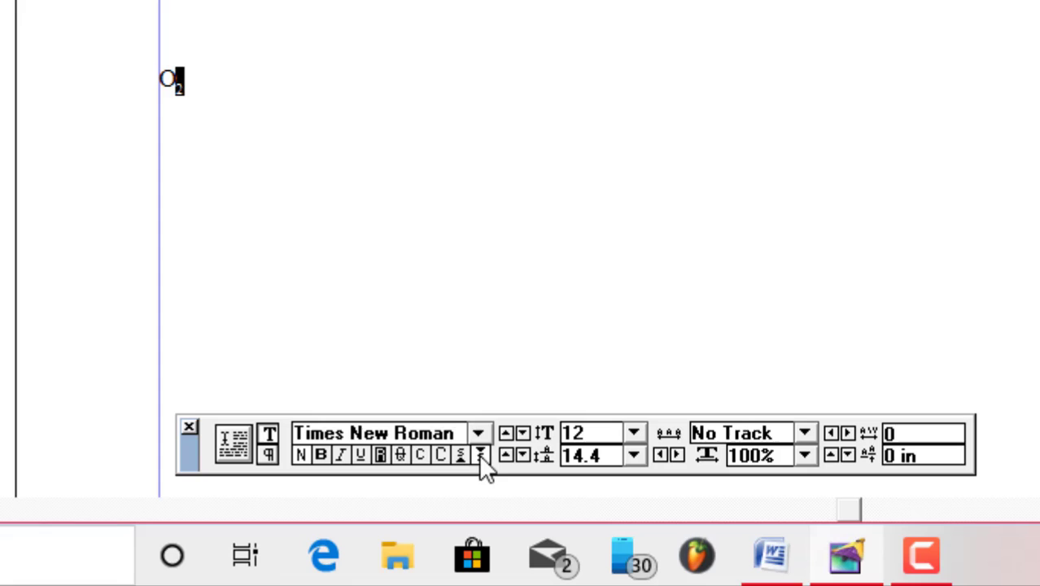
left_click(361, 85)
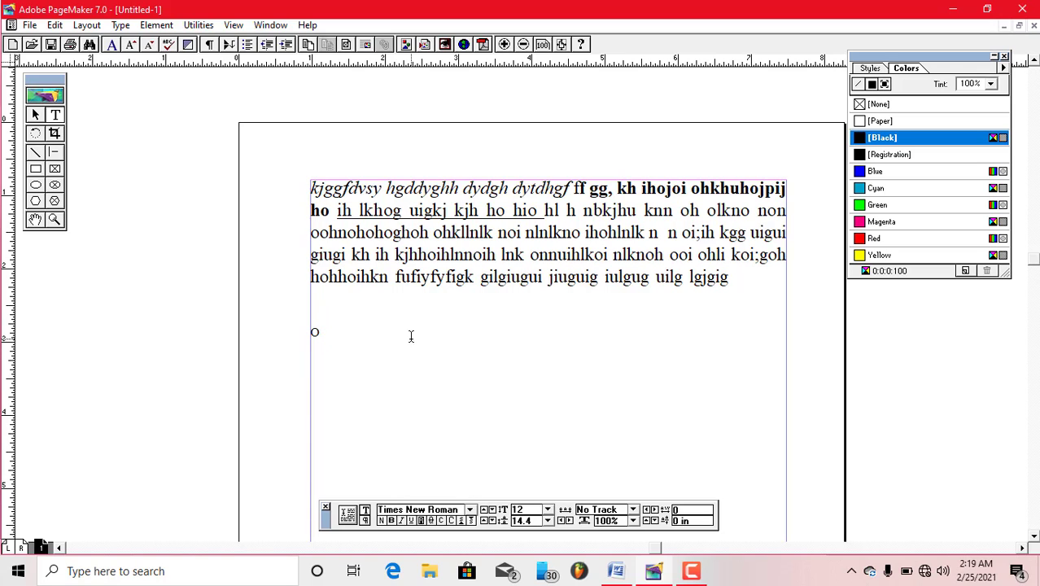
key("BackSpace")
Step: Change the font of the whole filler paragraph to Georgia
left_click(593, 253)
key("ctrl+a")
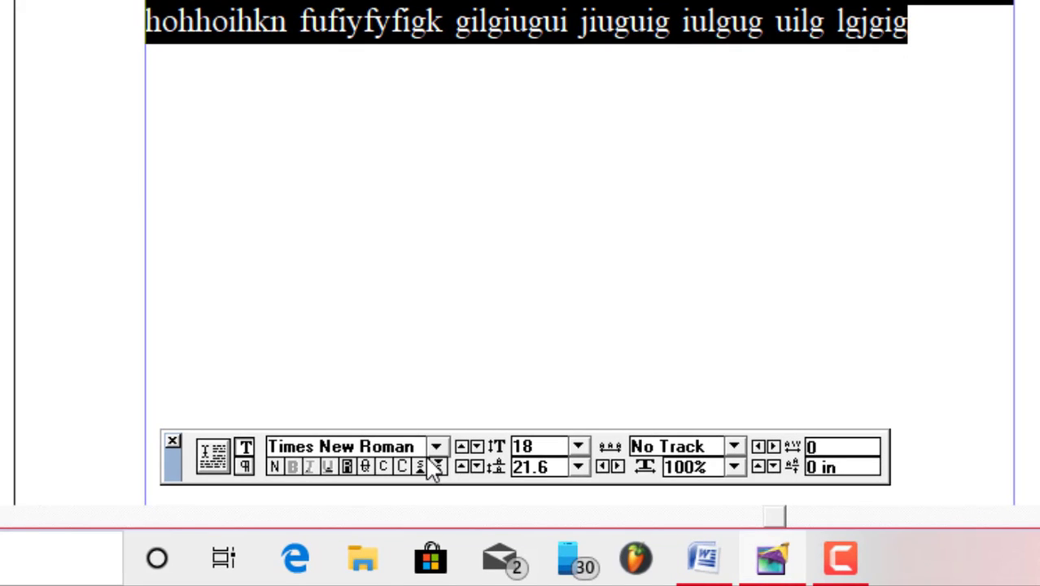
left_click(437, 447)
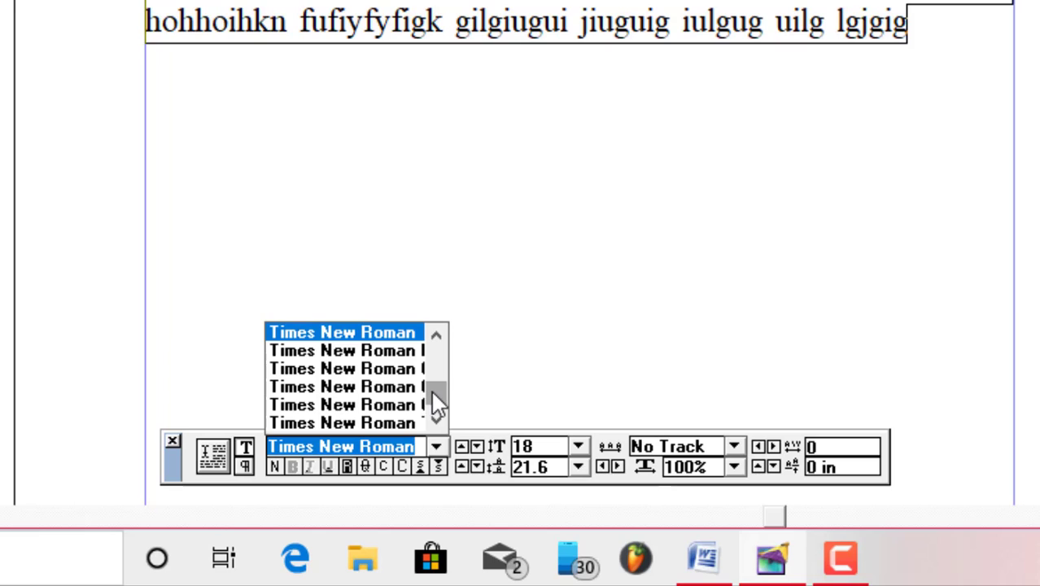
left_click_drag(432, 389, 433, 368)
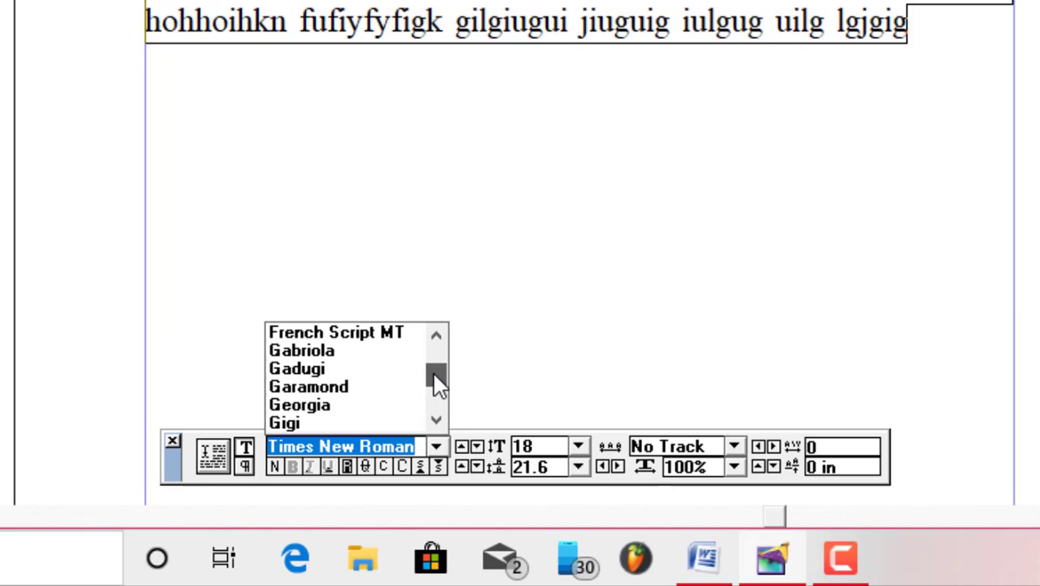
left_click(337, 407)
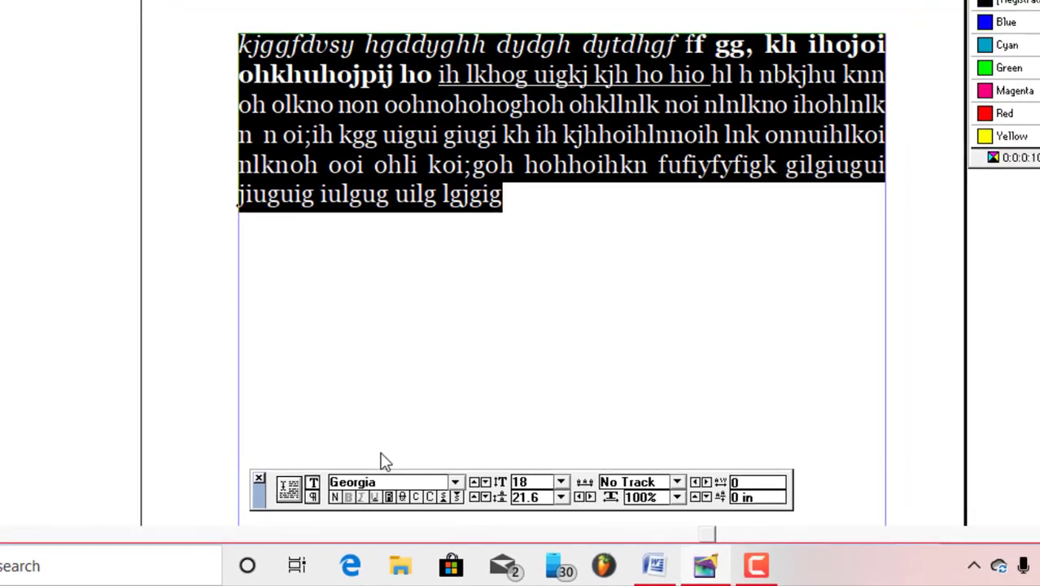
Step: Switch the selected paragraph's font to the decorative Gigi and deselect the text
left_click(366, 483)
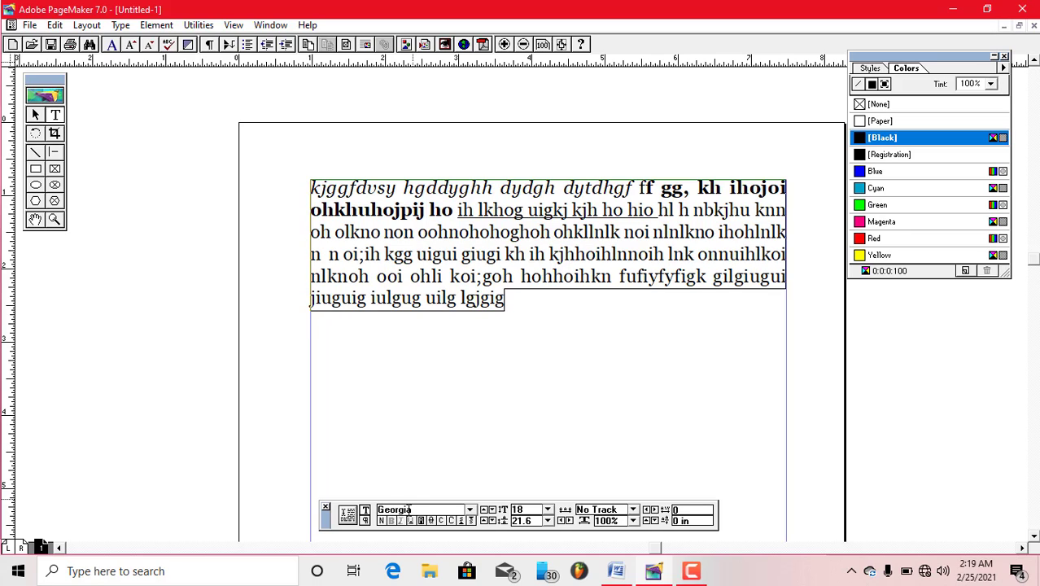
double_click(415, 509)
left_click(371, 506)
left_click(470, 509)
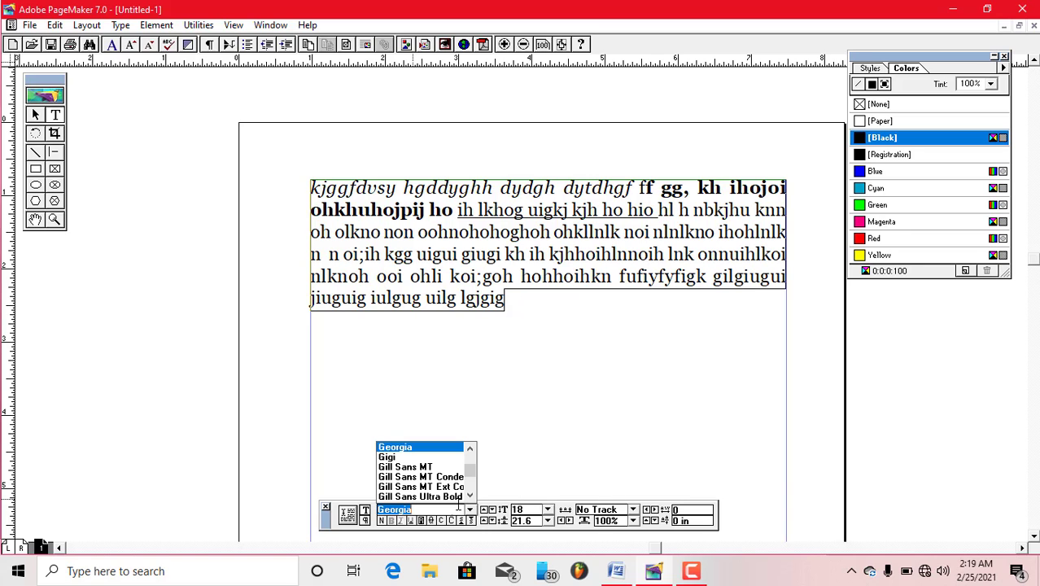
left_click(407, 466)
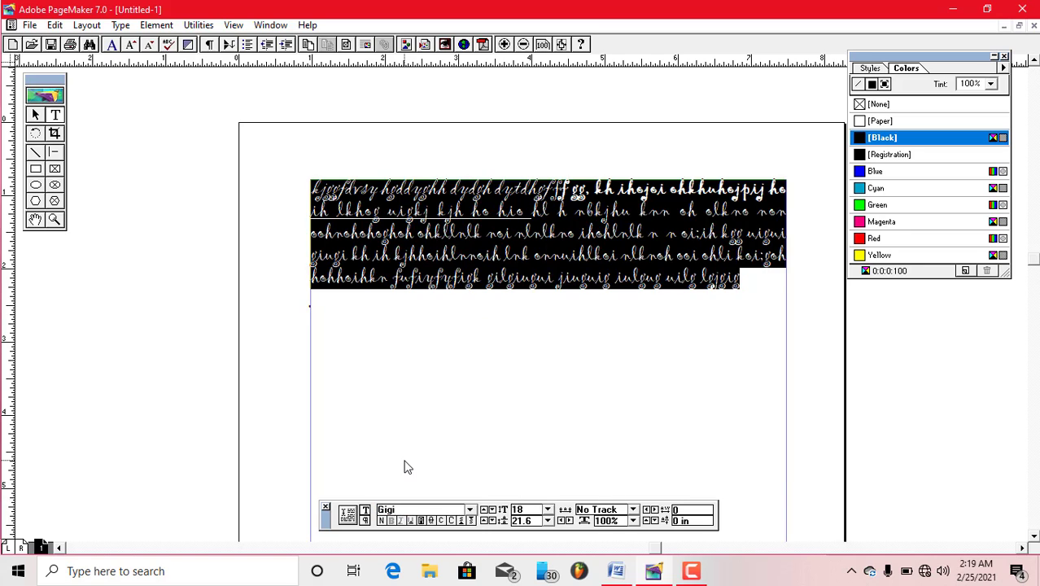
left_click(407, 466)
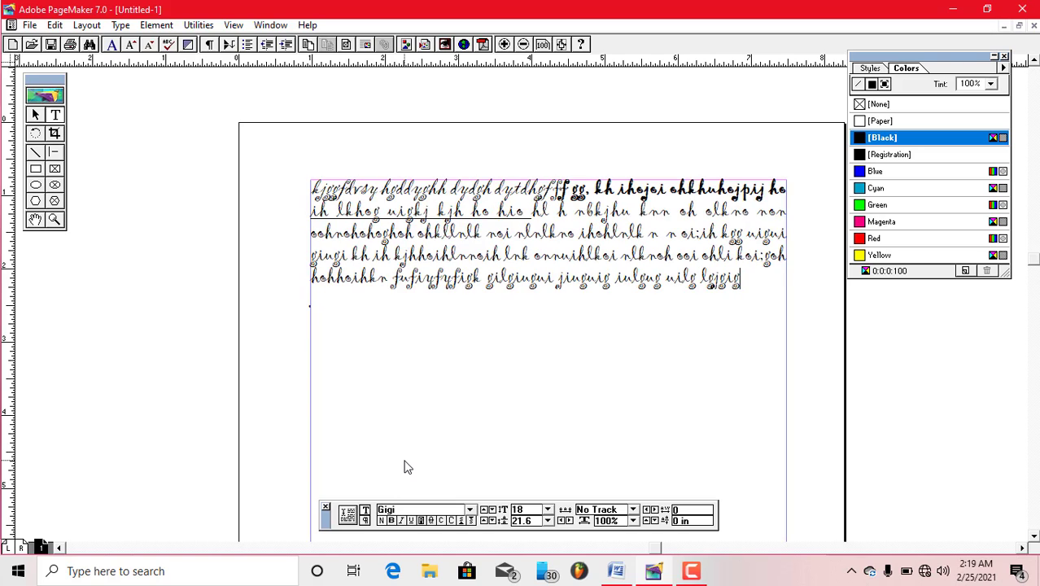
left_click(469, 509)
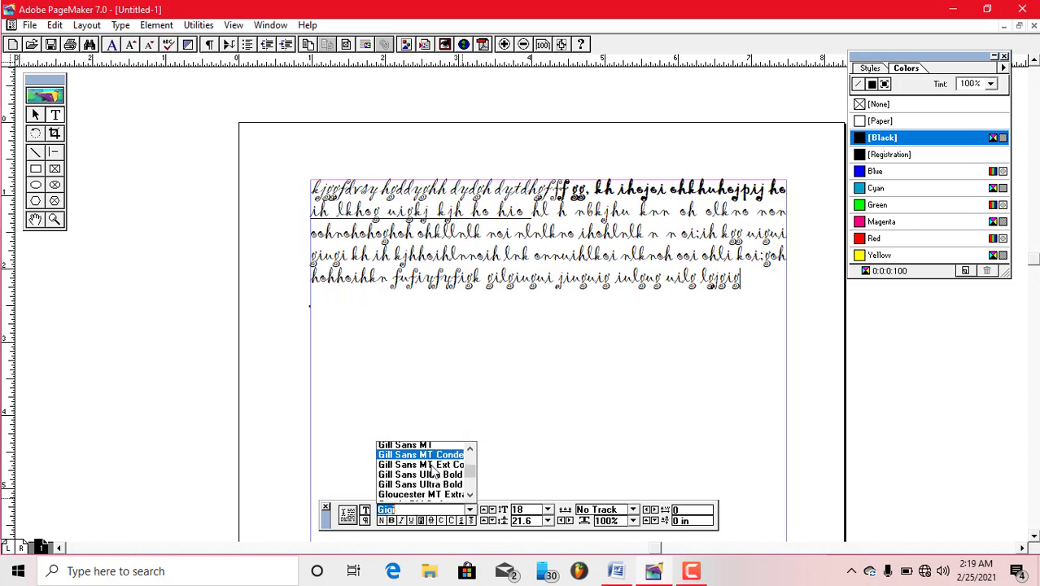
left_click(431, 467)
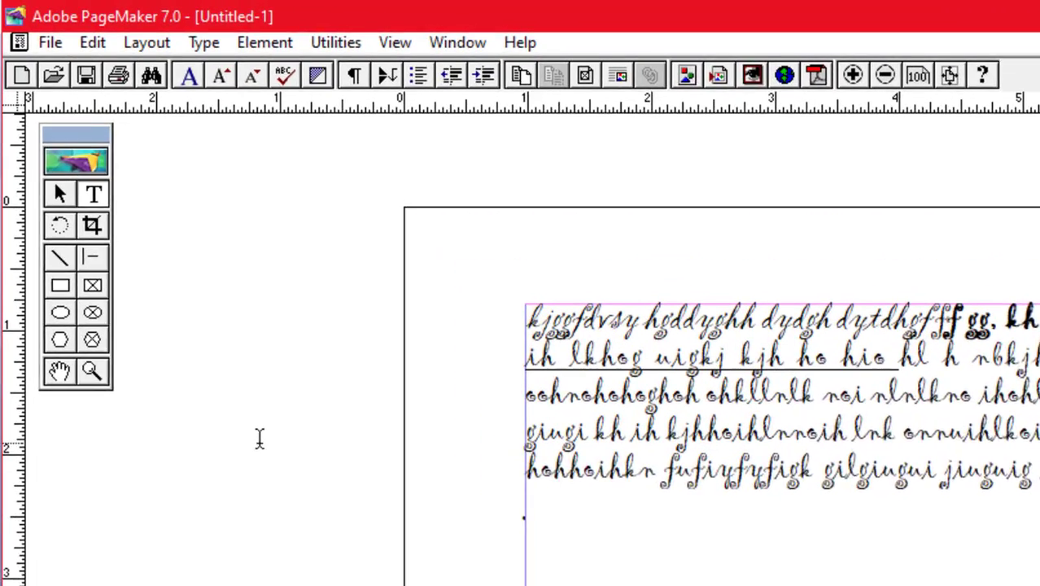
Step: Move the page around in the publication window with the Hand tool
left_click(62, 390)
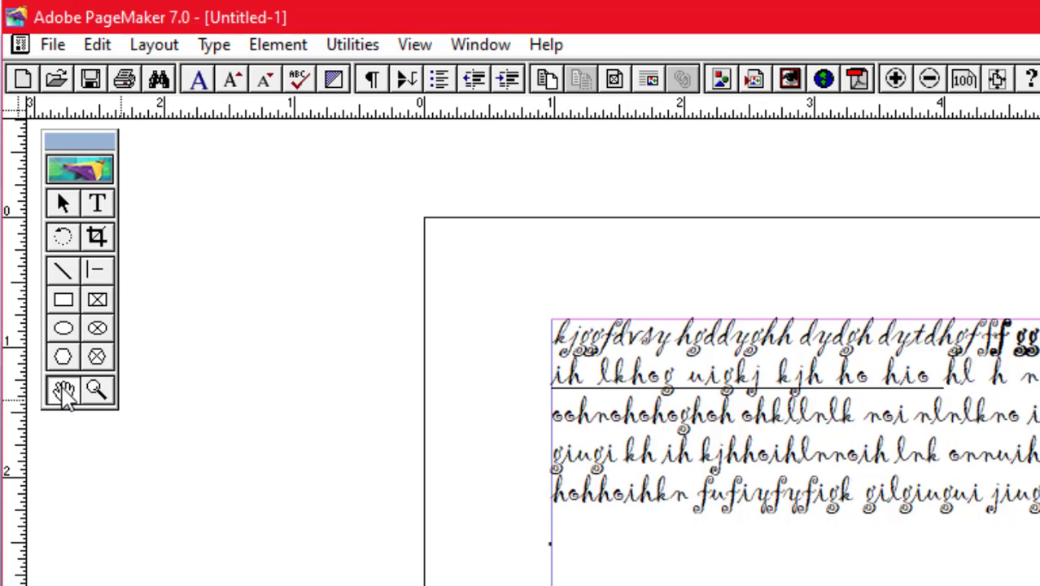
left_click_drag(794, 583, 779, 543)
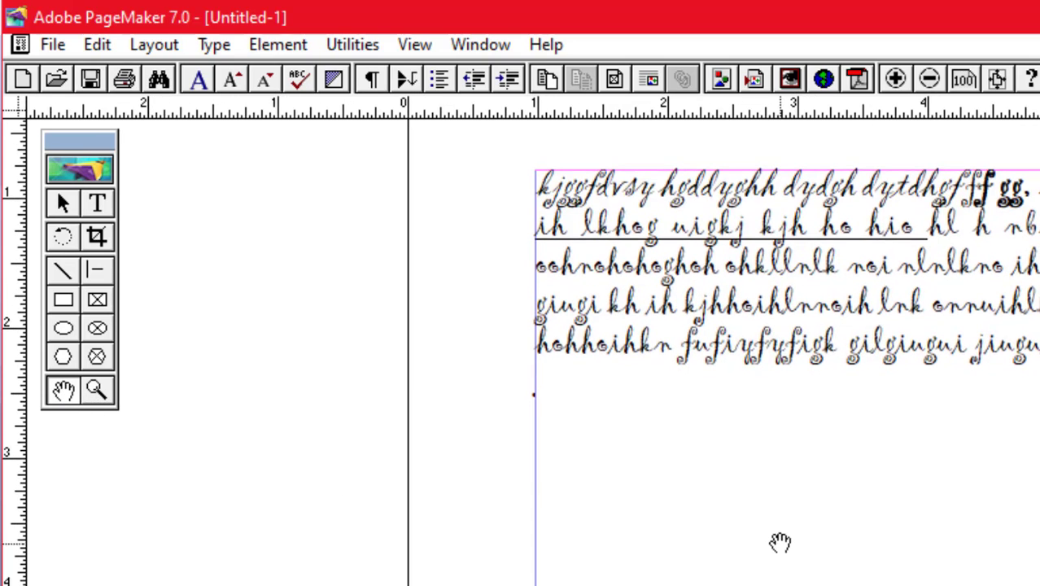
left_click(64, 302)
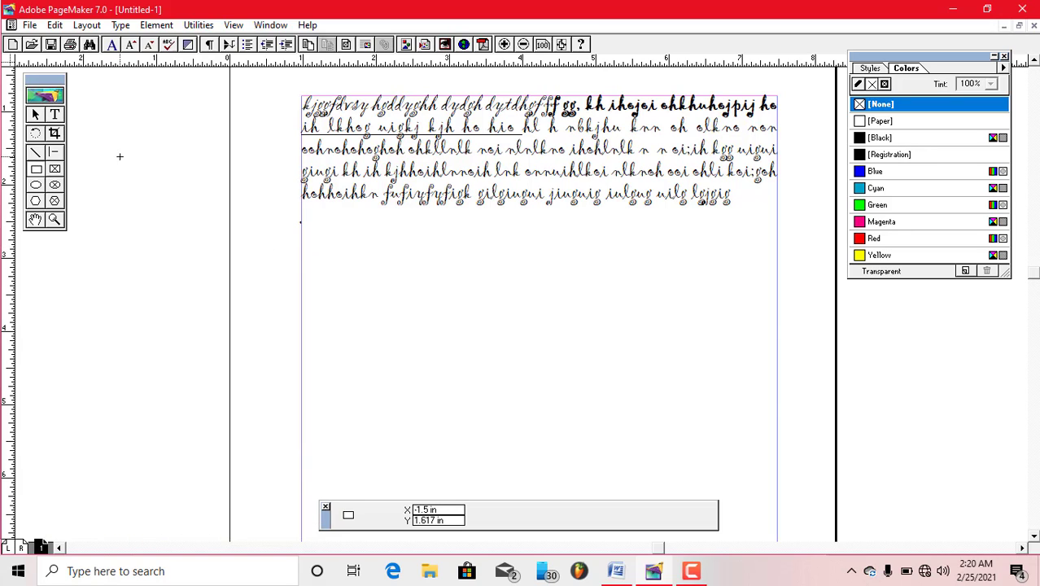
left_click(33, 226)
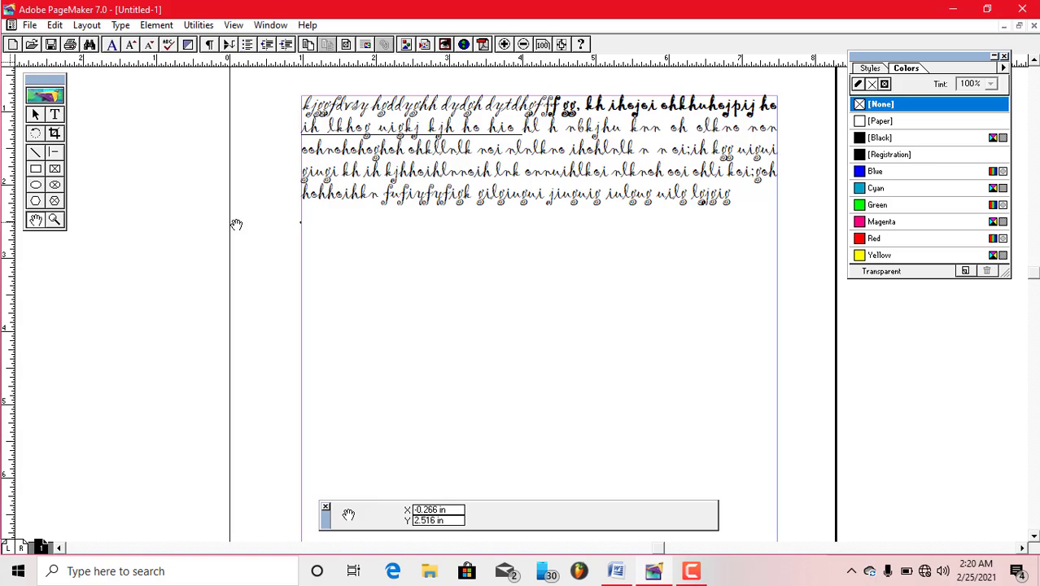
left_click_drag(409, 168, 411, 205)
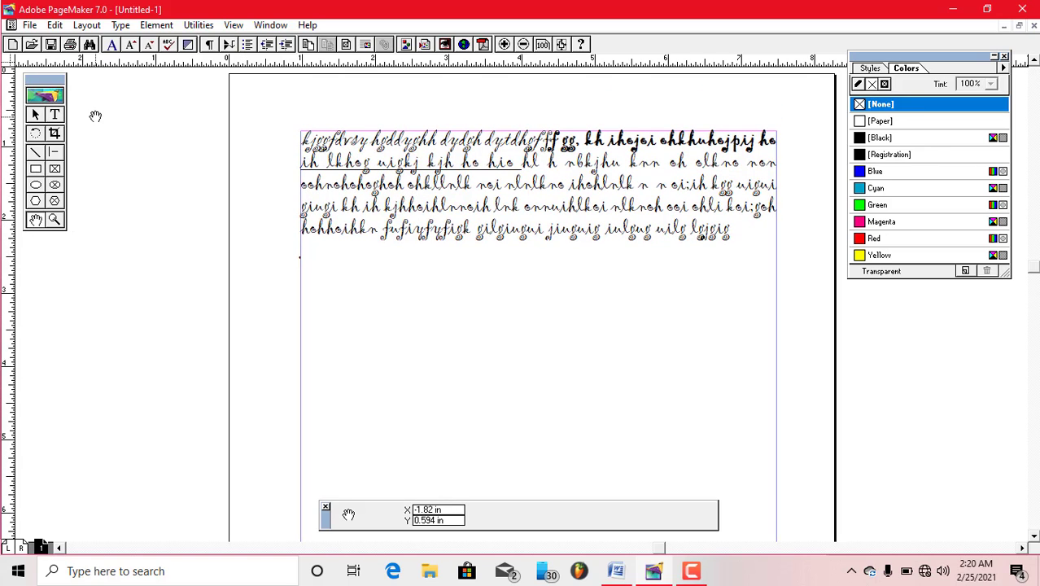
Step: Select the whole paragraph and set its font to Georgia and its size to 14 pt
left_click(55, 116)
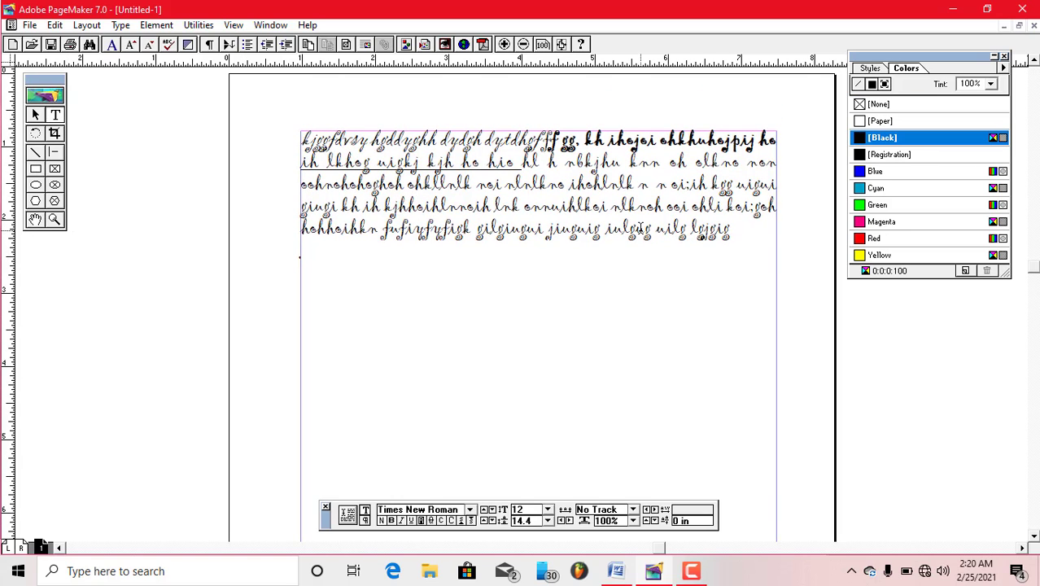
left_click(643, 230)
key("ctrl+a")
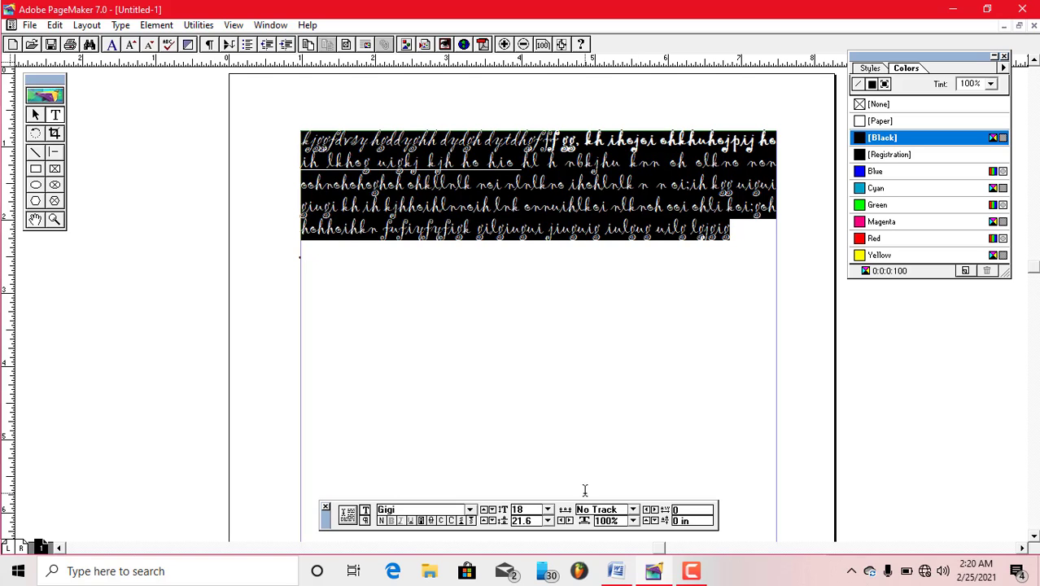
left_click(548, 510)
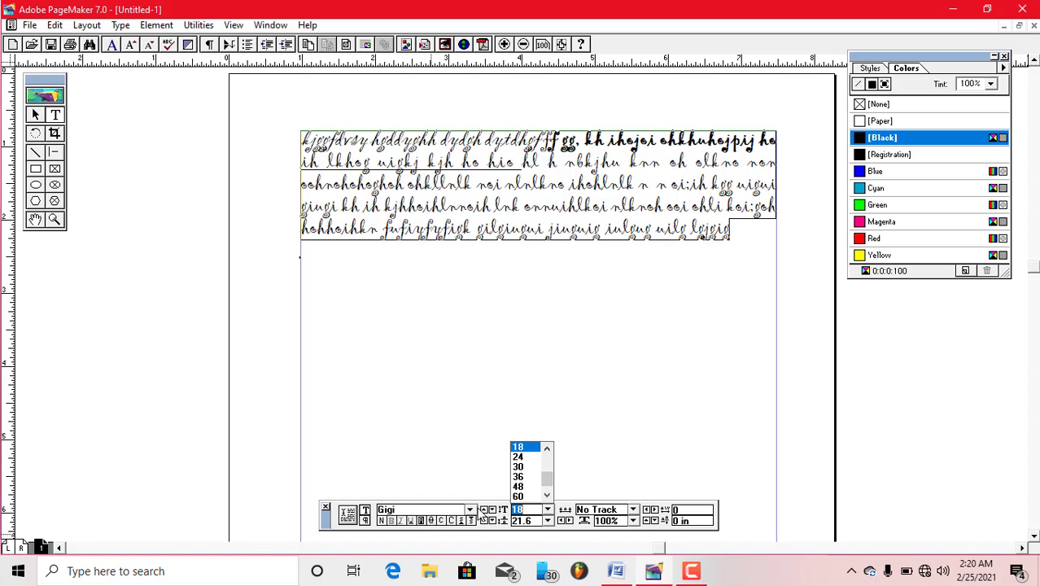
left_click(471, 511)
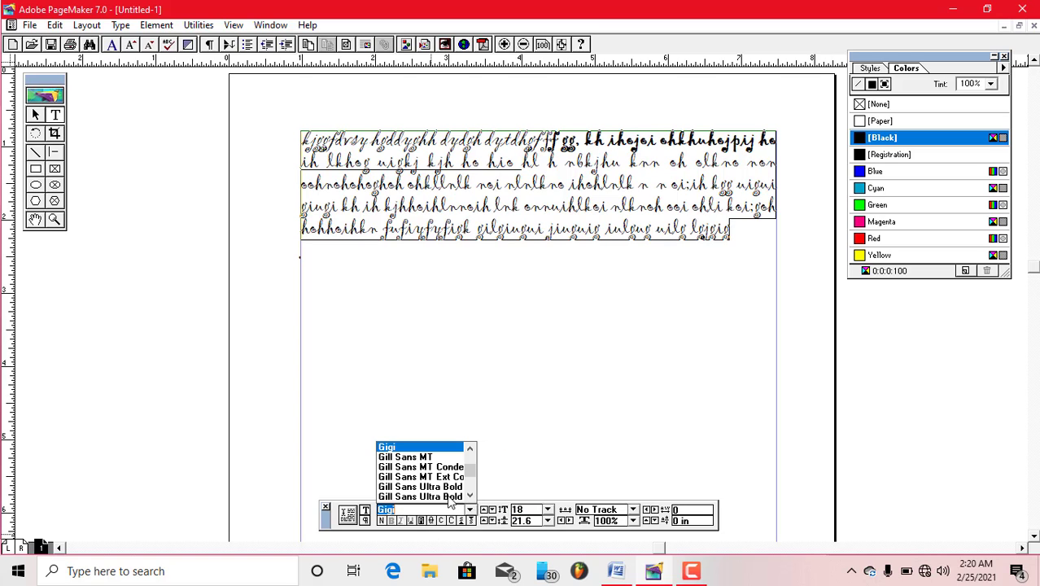
left_click(470, 448)
left_click(450, 451)
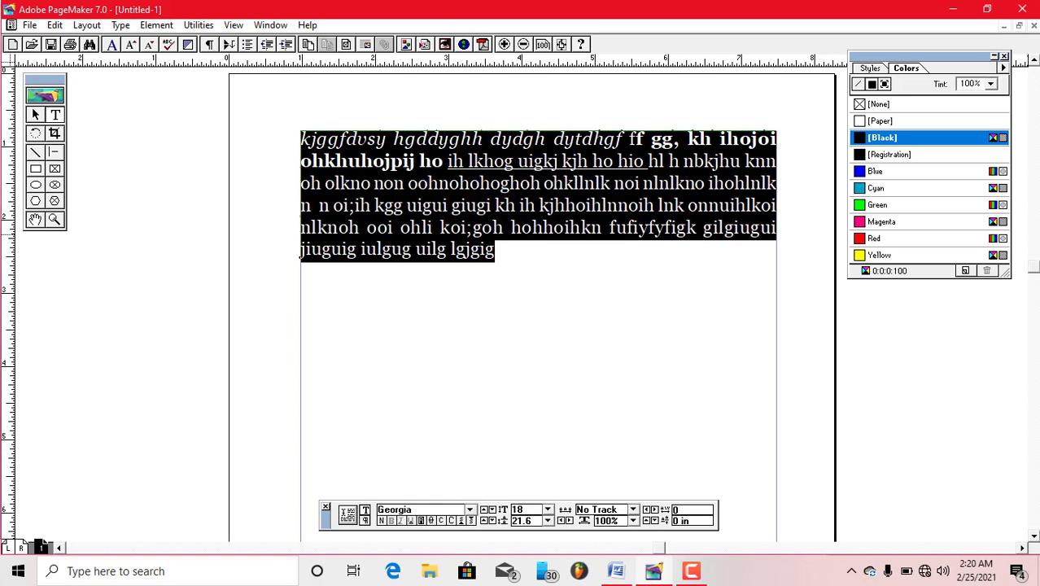
left_click(549, 510)
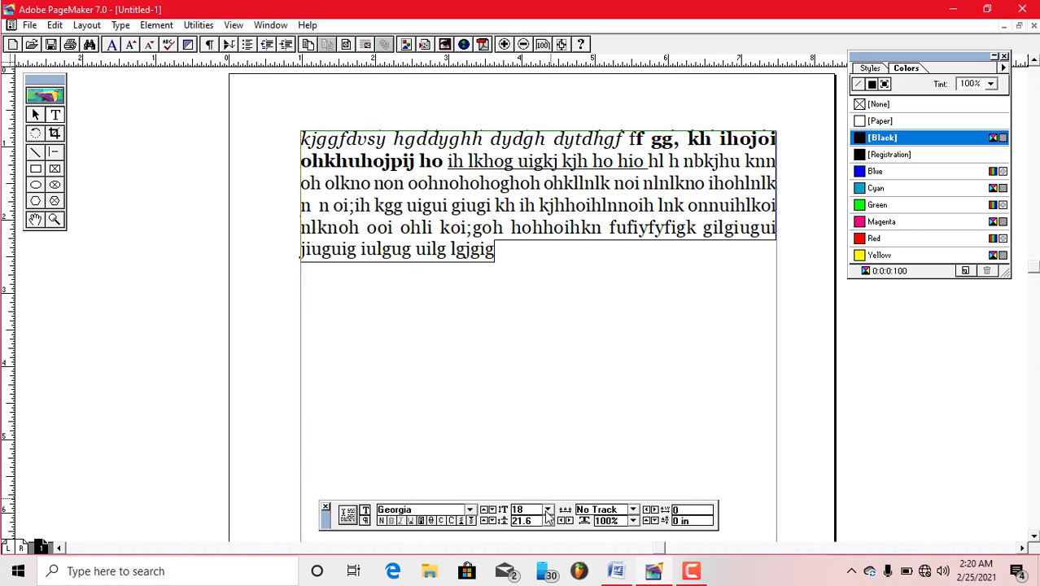
left_click(547, 448)
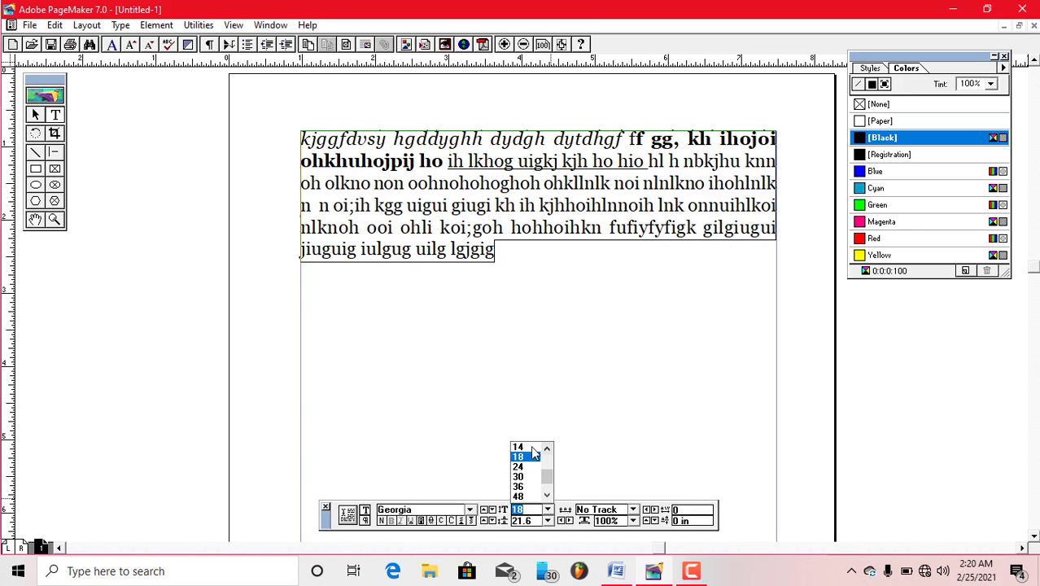
left_click(529, 450)
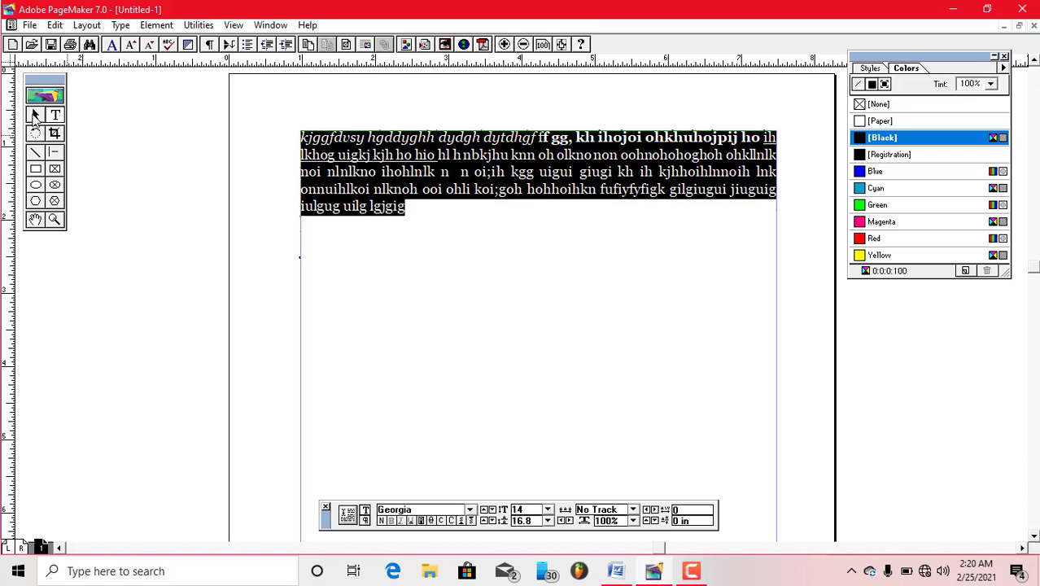
Step: Inset the paragraph's text block from the margins to about 6.09 in wide and extend it downward to show all its text
left_click(35, 115)
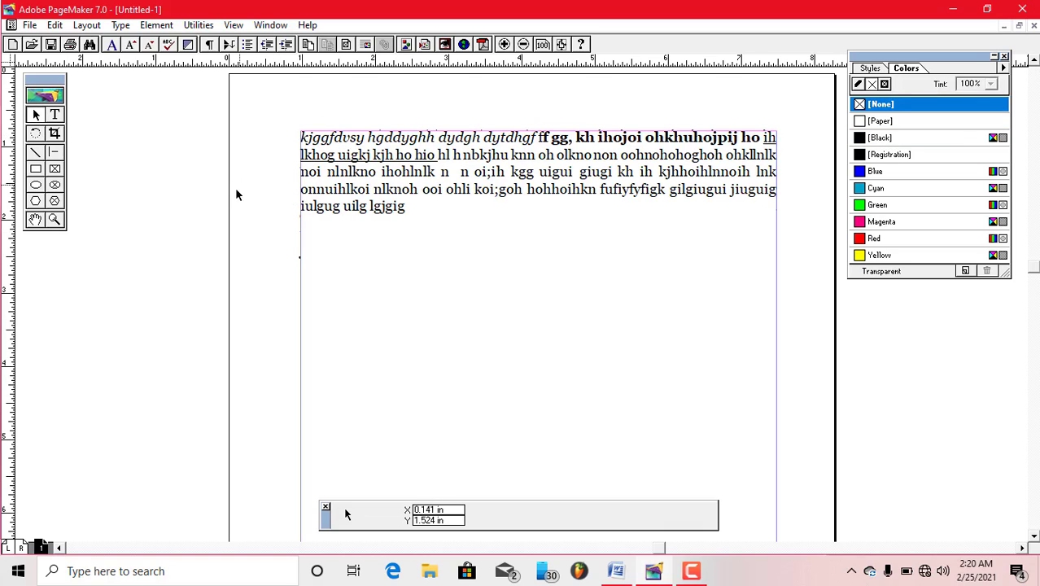
left_click(429, 195)
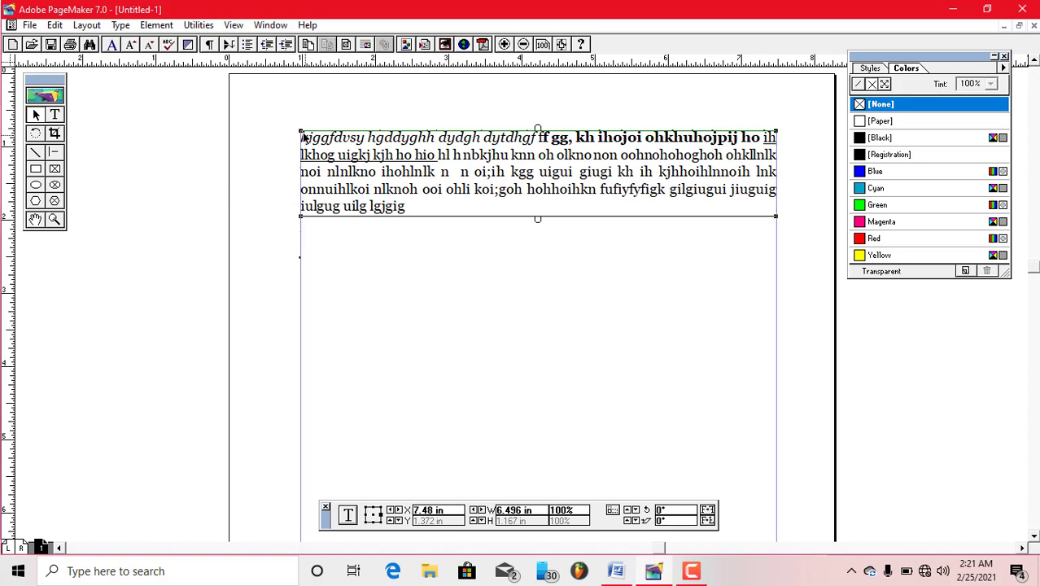
left_click_drag(301, 131, 330, 144)
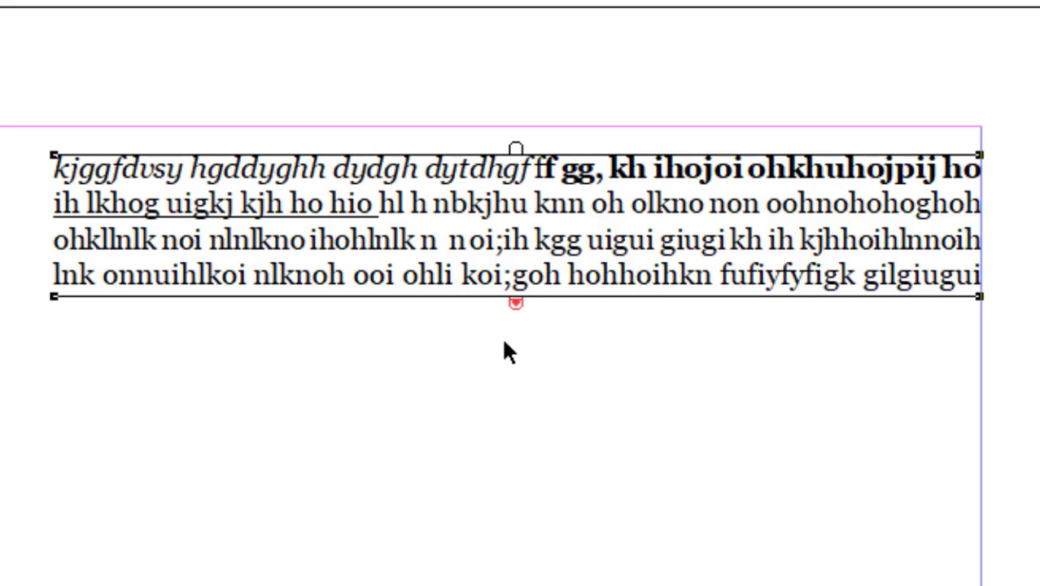
left_click_drag(517, 301, 519, 391)
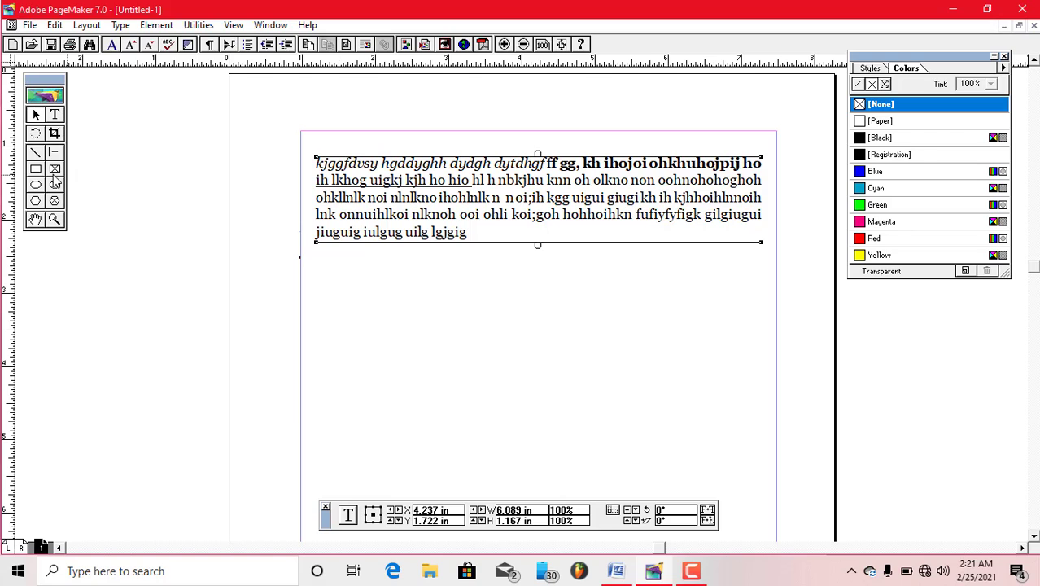
Step: Draw a rectangle about 6.38 by 1.44 in around the paragraph and pull its left edge slightly inward from the margin
left_click(36, 170)
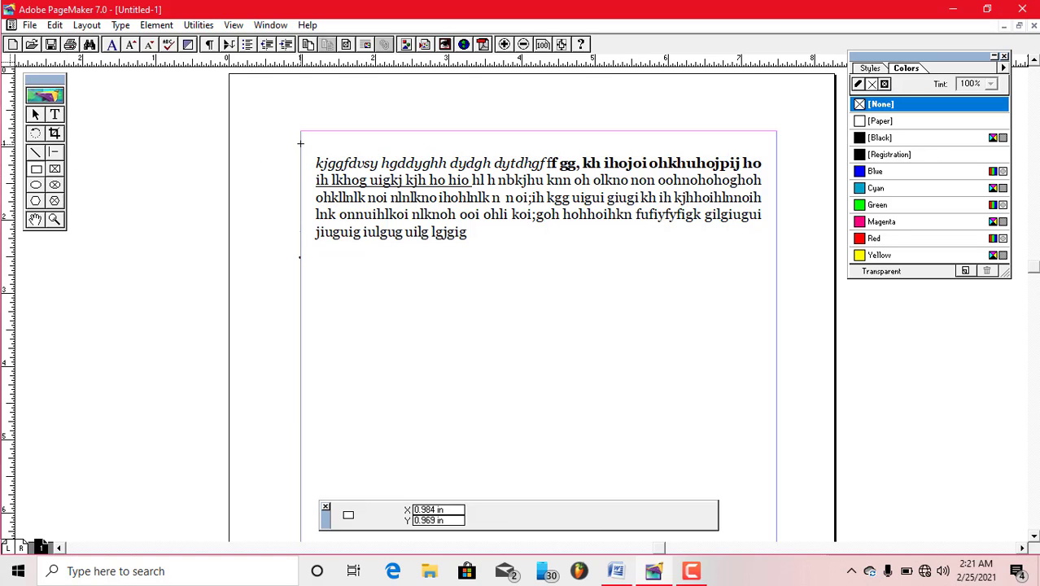
mouse_move(300, 143)
left_mouse_down()
mouse_move(394, 161)
mouse_move(486, 251)
mouse_move(604, 239)
mouse_move(792, 253)
mouse_move(768, 248)
left_mouse_up()
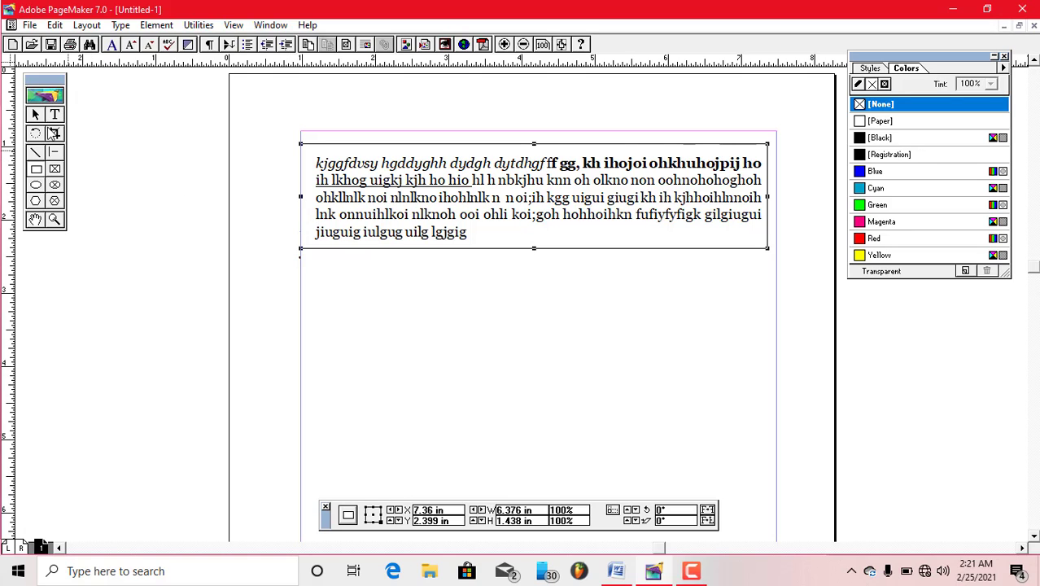
left_click(35, 116)
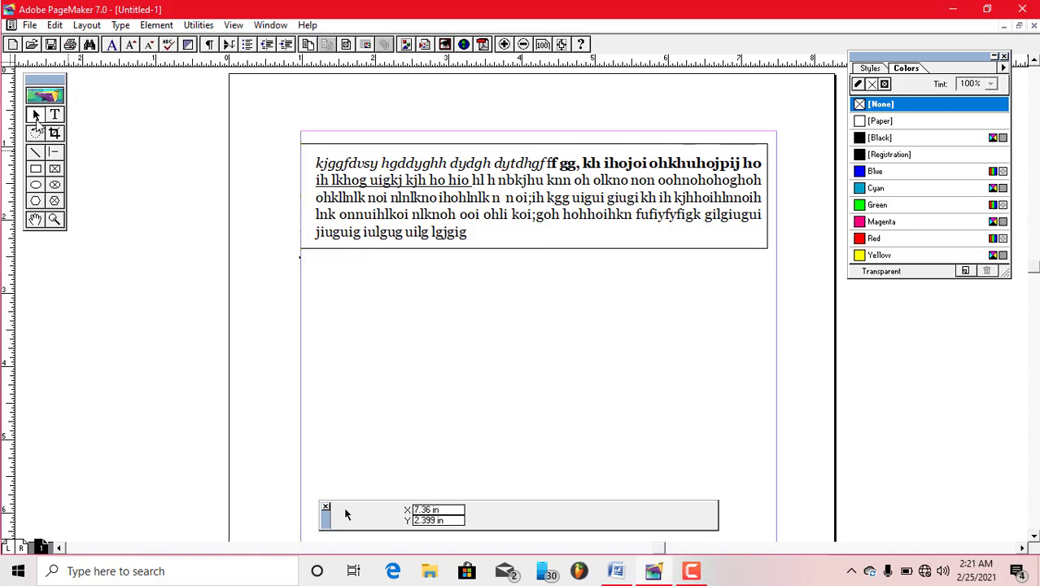
left_click(337, 144)
left_click_drag(302, 197, 307, 198)
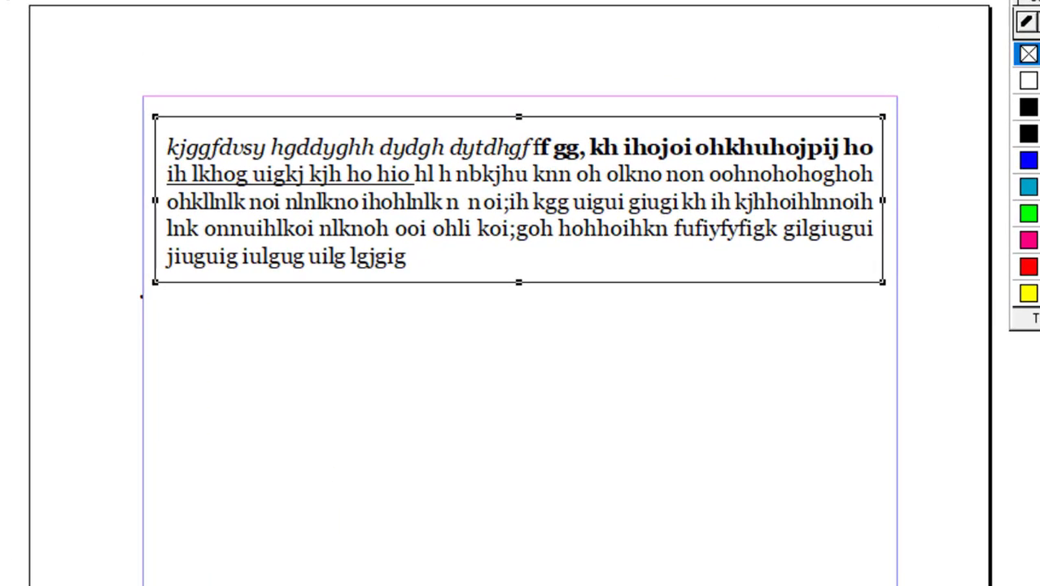
Step: Give the rectangle around the paragraph a 5pt double-line stroke with a thick outer and thin inner line
left_click(169, 19)
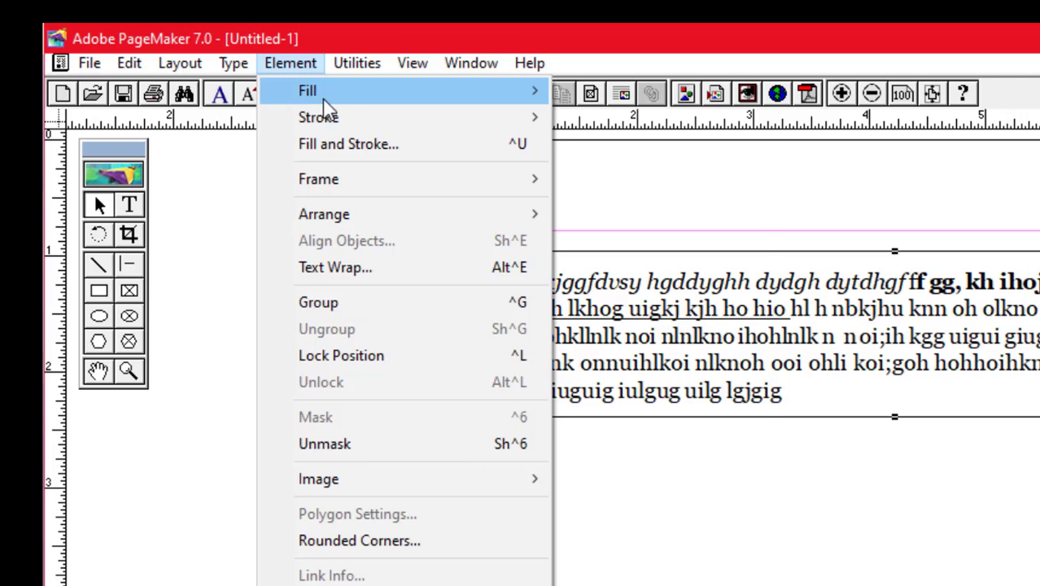
mouse_move(330, 116)
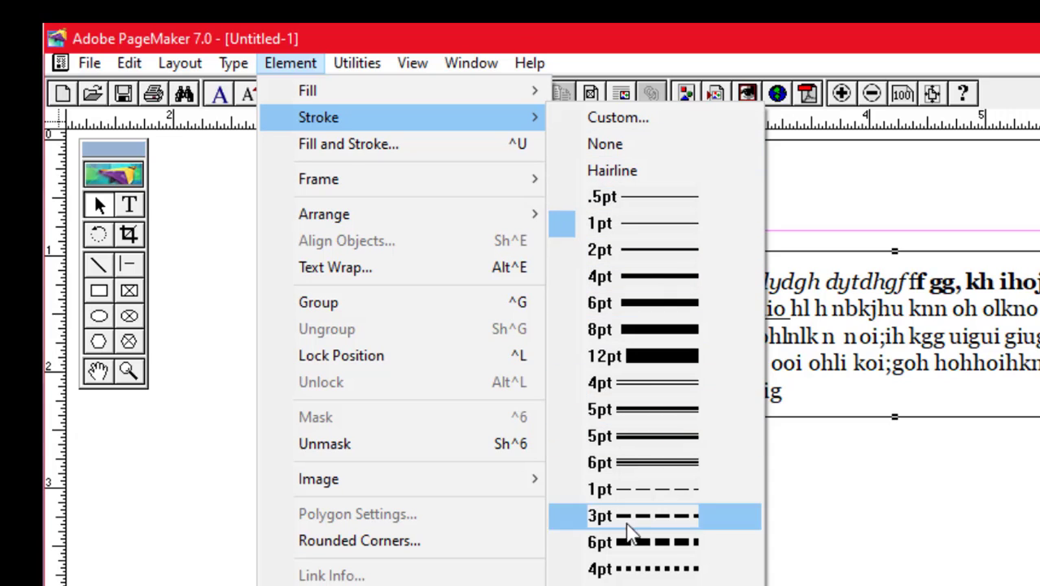
left_click(657, 417)
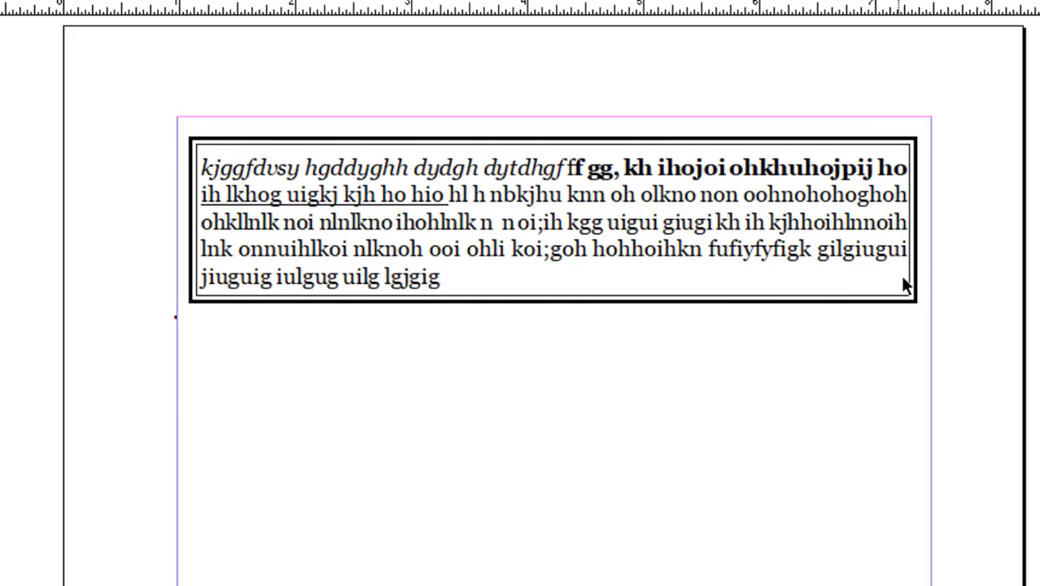
Step: Select the rectangle around the paragraph and look over the corner styles offered in its Rounded Corners settings
left_click(877, 146)
right_click(877, 148)
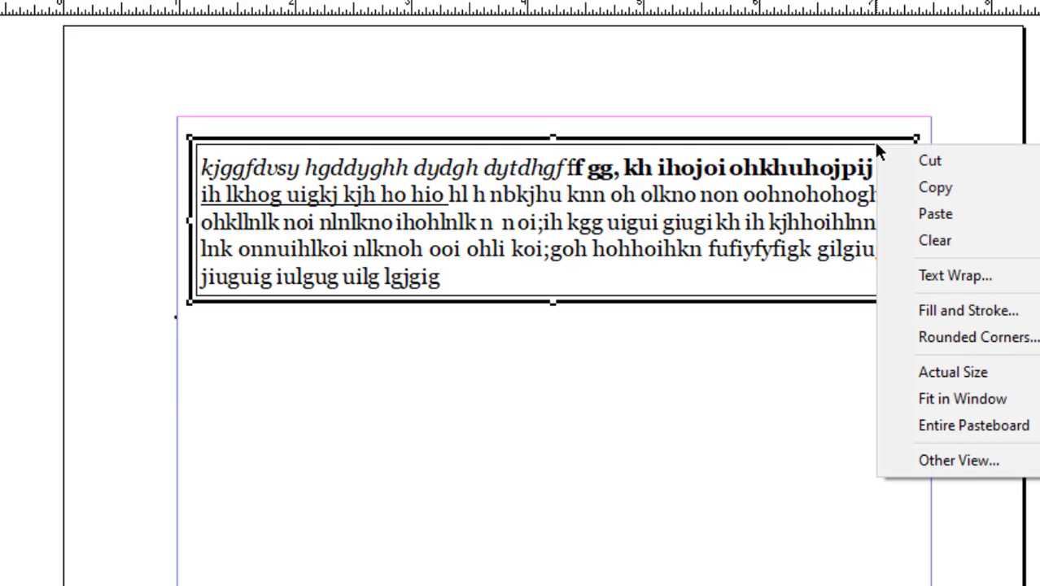
left_click(632, 506)
left_click(549, 143)
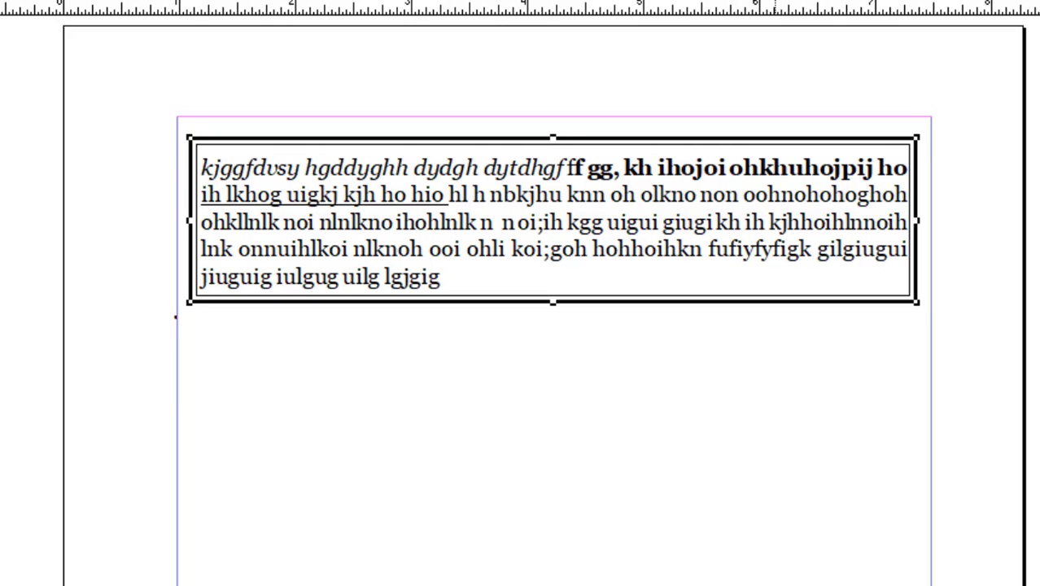
key("Escape")
key("ctrl+a")
right_click(580, 141)
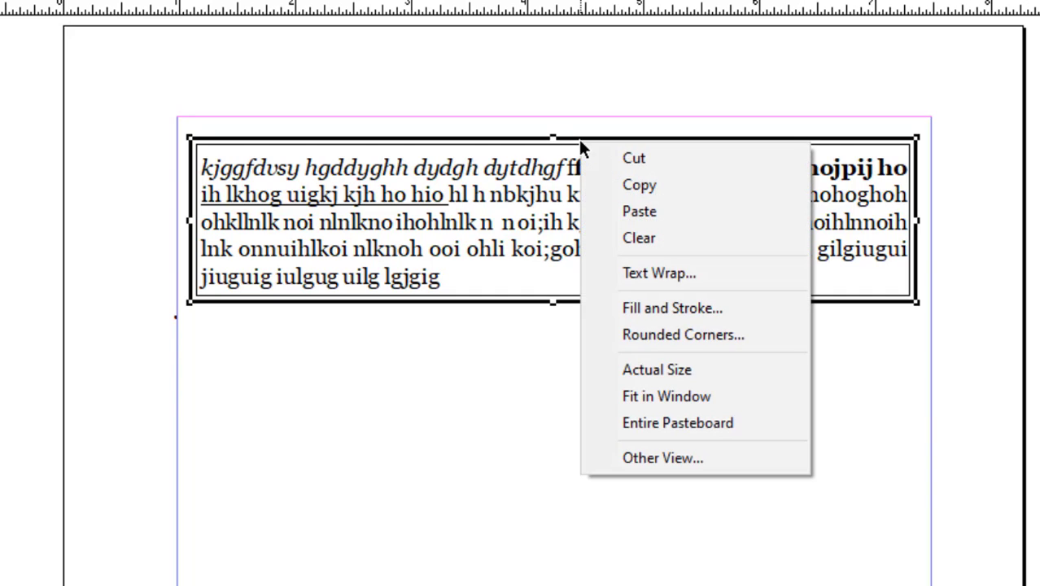
left_click(692, 332)
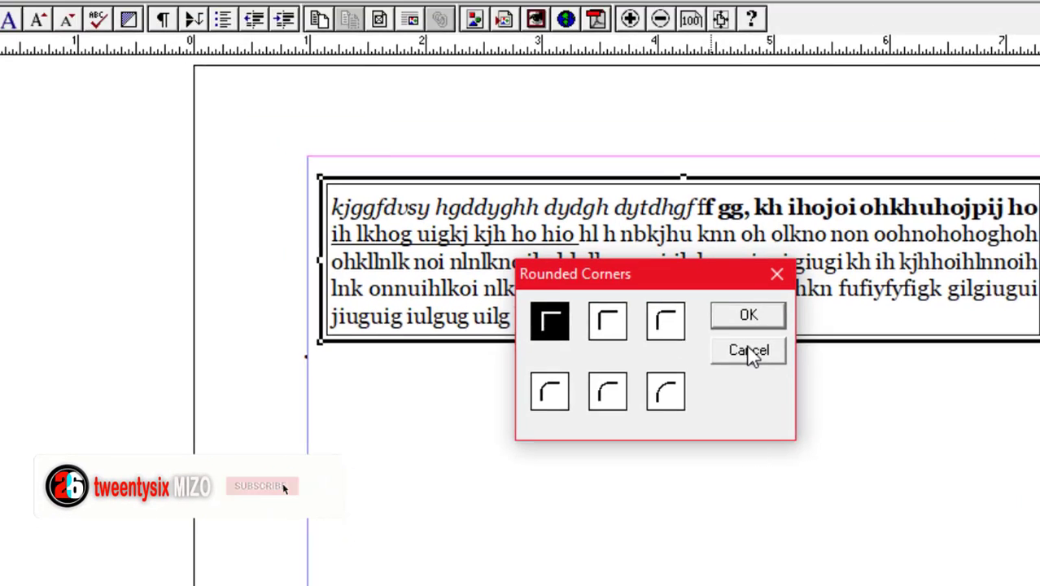
left_click(619, 310)
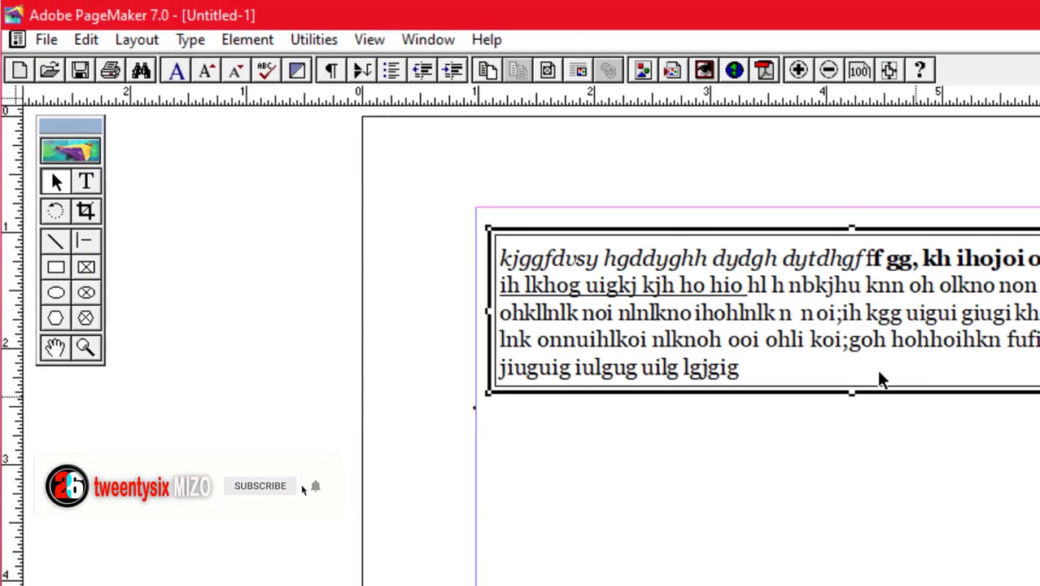
left_click(242, 41)
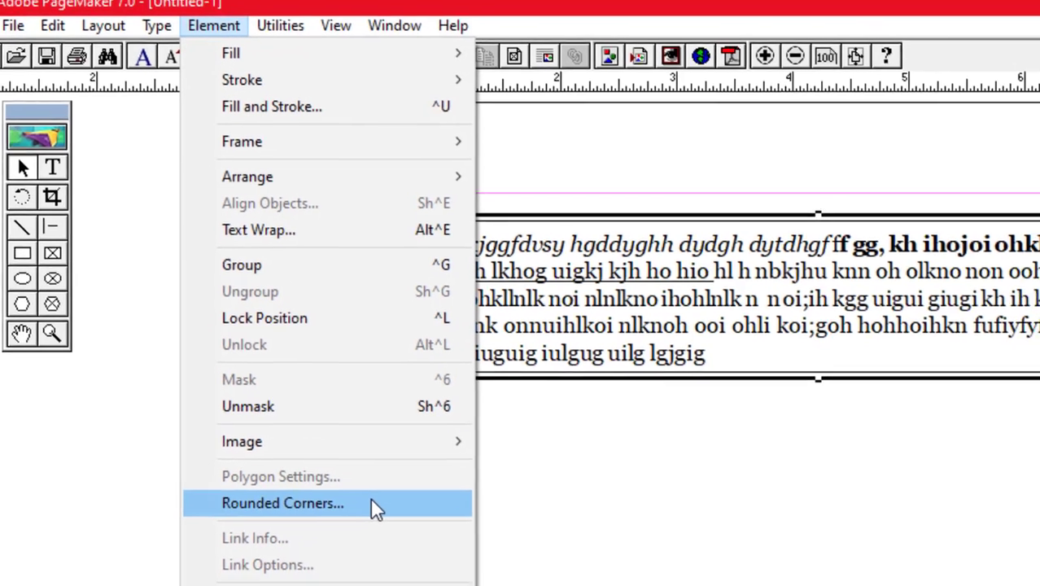
left_click(377, 505)
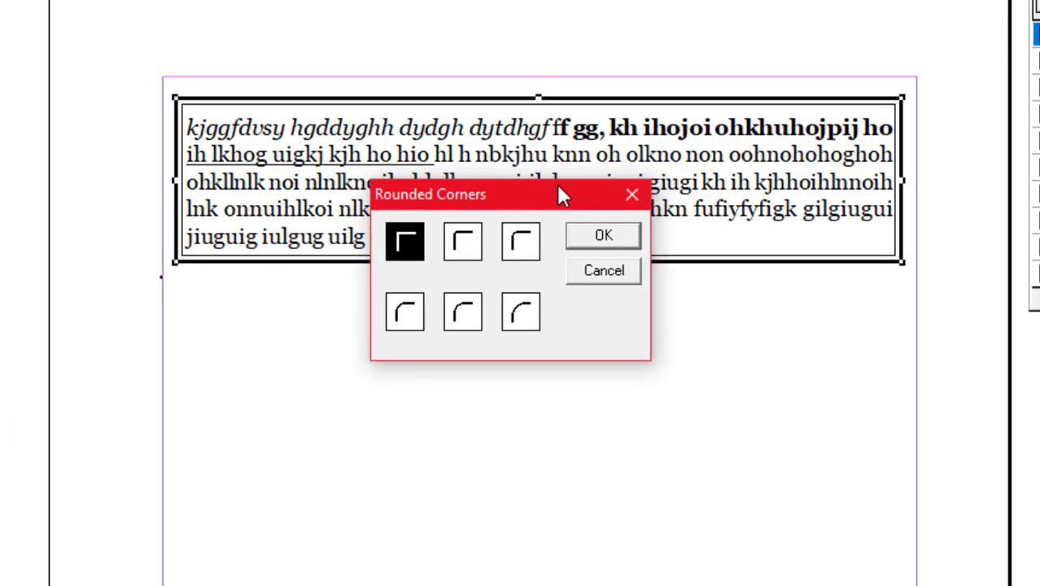
left_click(602, 237)
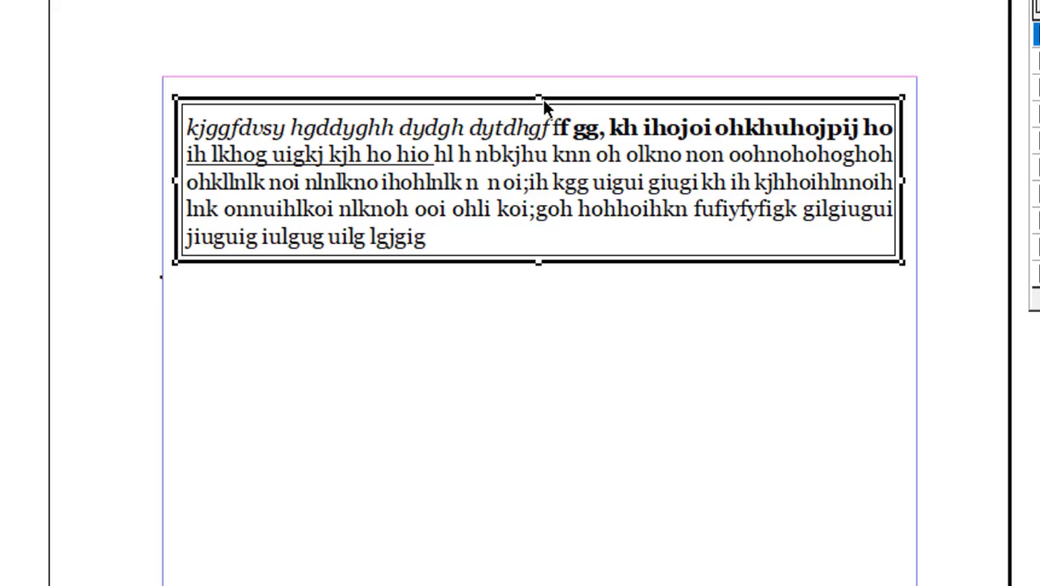
Step: Apply the second-largest Rounded Corners radius to the double-line rectangle around the paragraph and deselect it
right_click(542, 98)
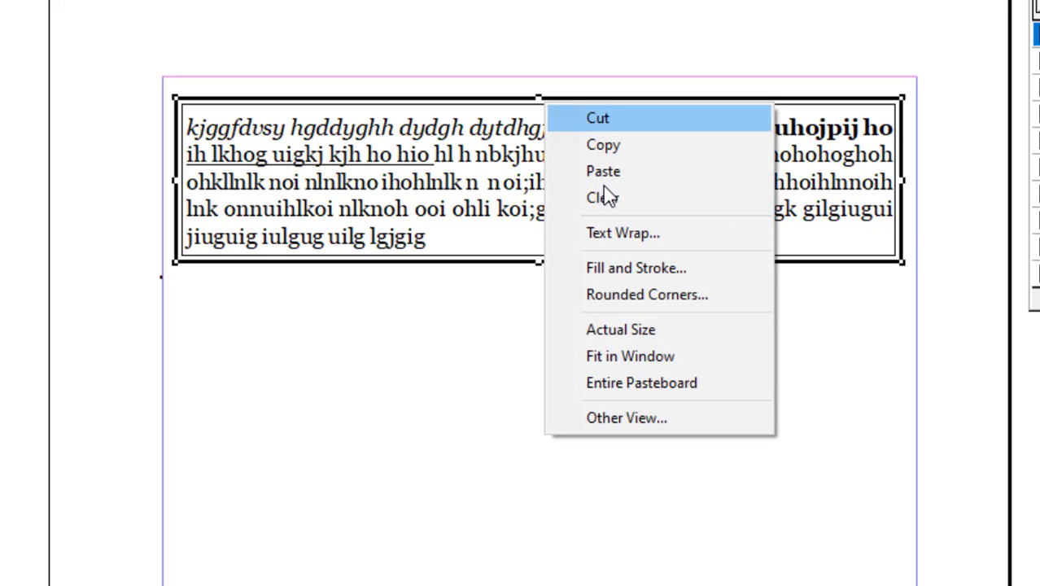
left_click(630, 296)
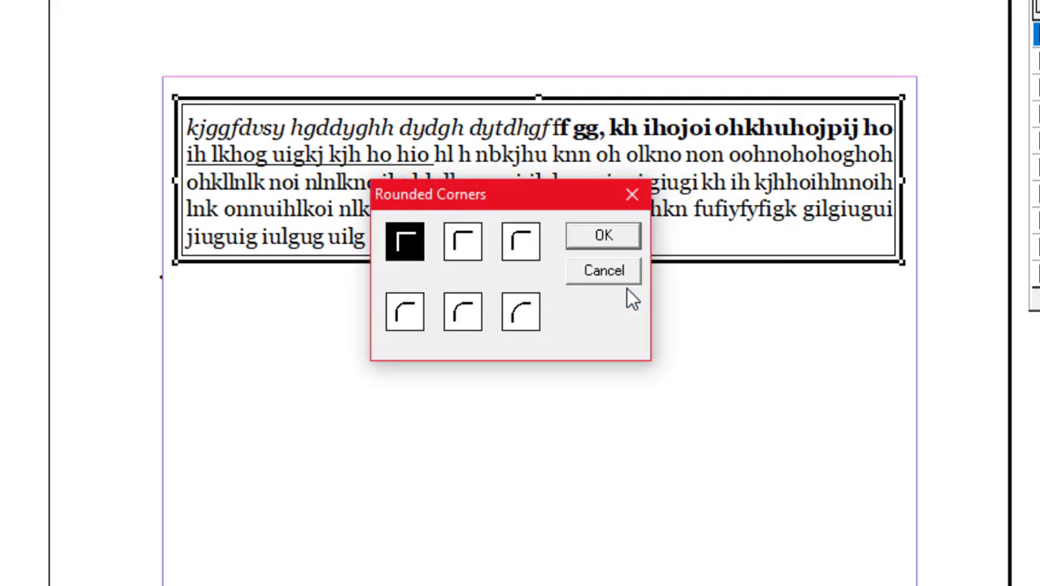
left_click(463, 326)
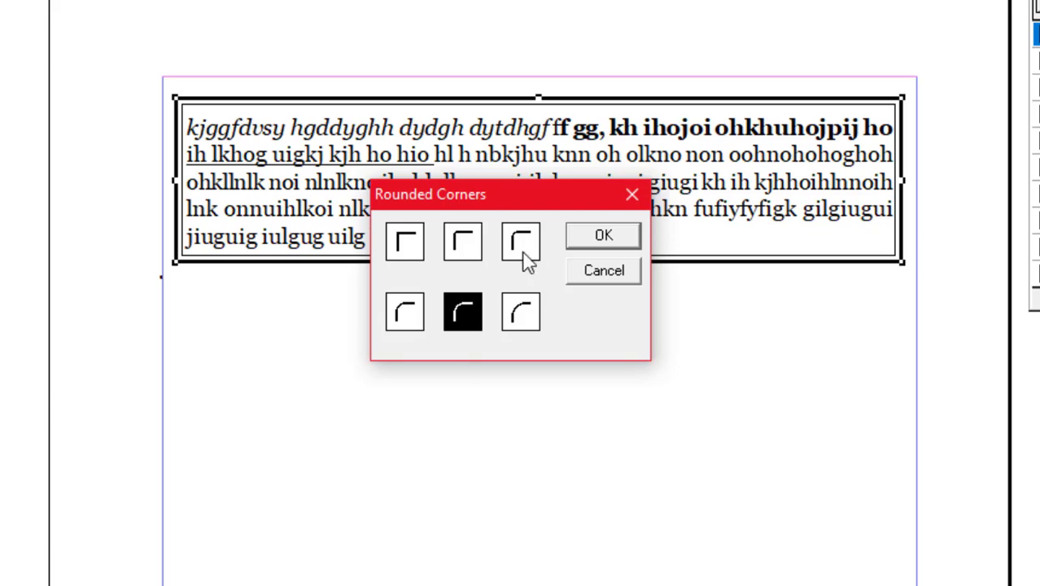
left_click(598, 237)
left_click(551, 405)
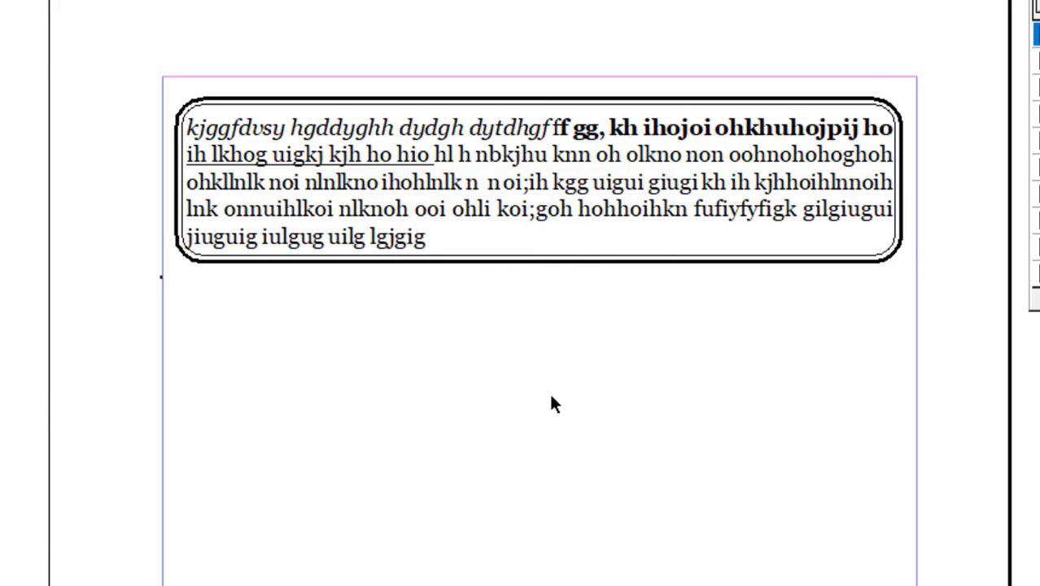